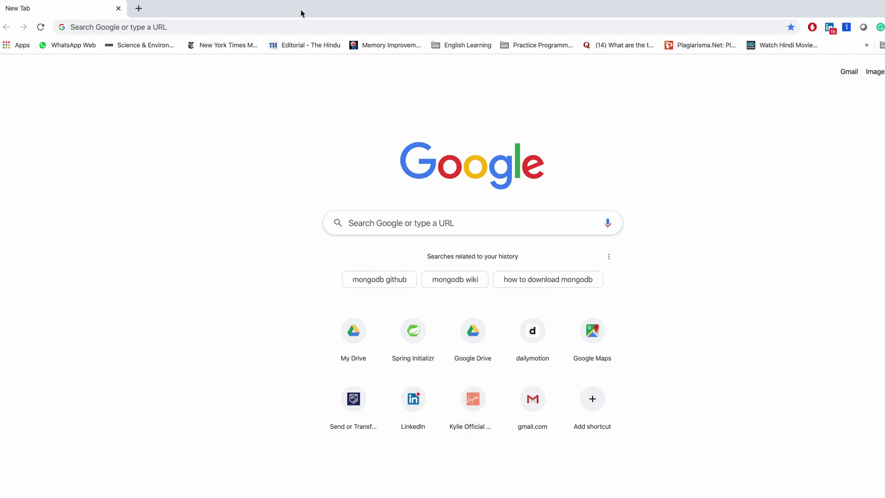
Run a Google search for 'mongodb' from Chrome's address bar
click(229, 24)
text(mongo)
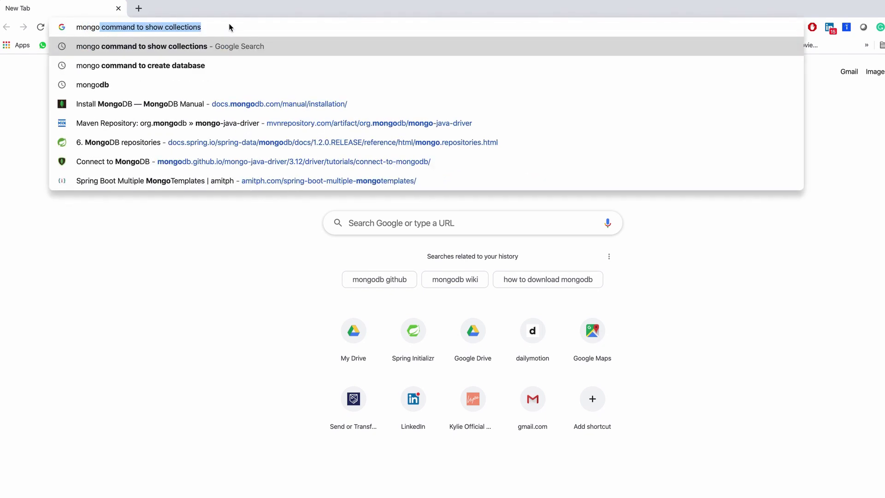
text(db)
key(Return)
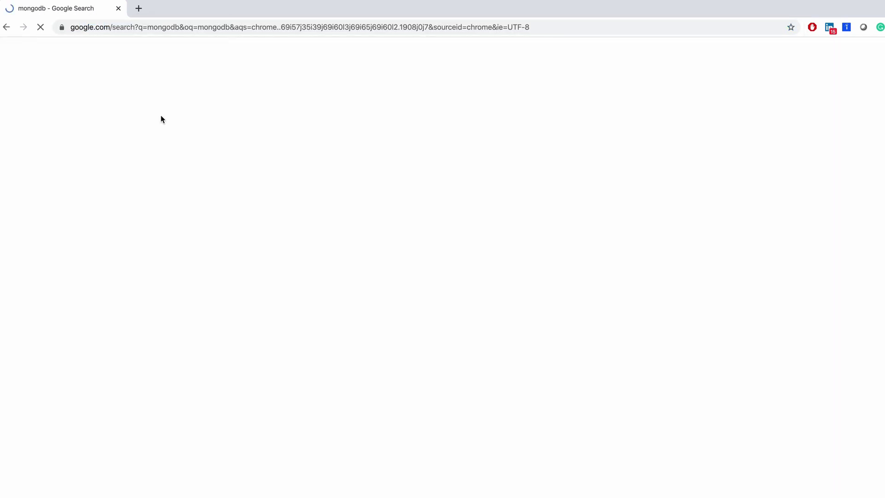
Go from mongodb.com to the Server manual's Install MongoDB page and scroll to the Community Edition tutorials
click(136, 306)
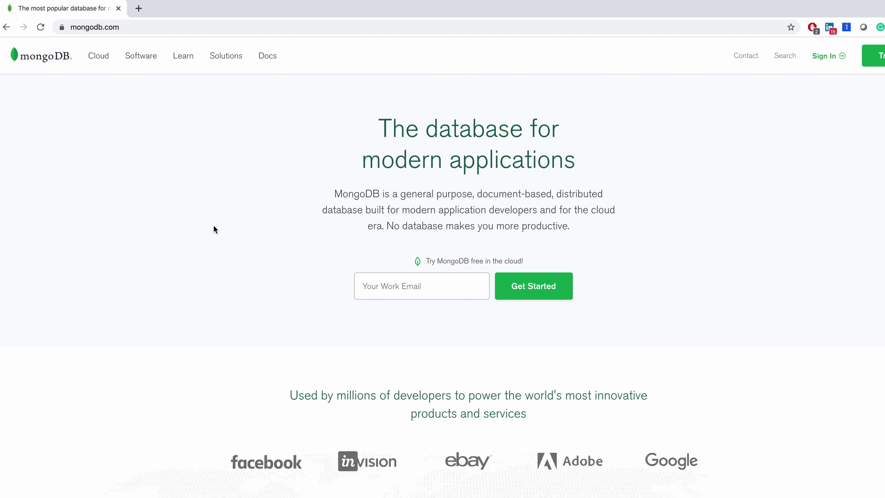
mouse_move(271, 67)
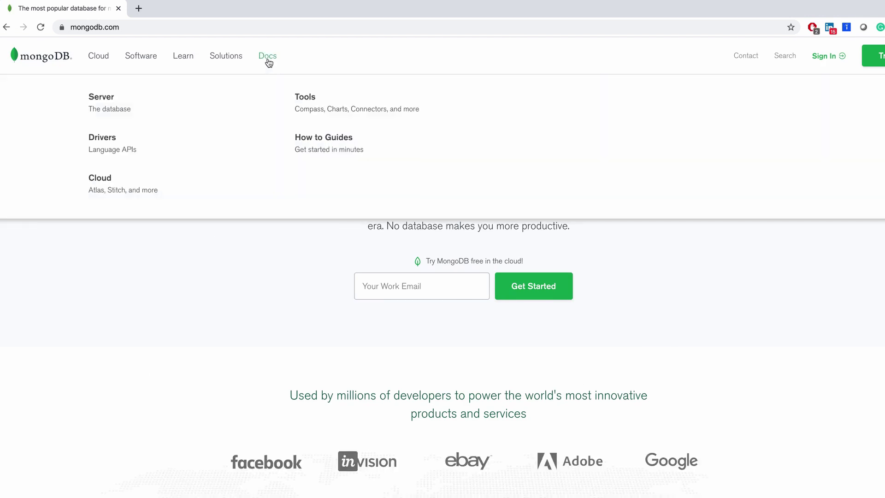
click(112, 104)
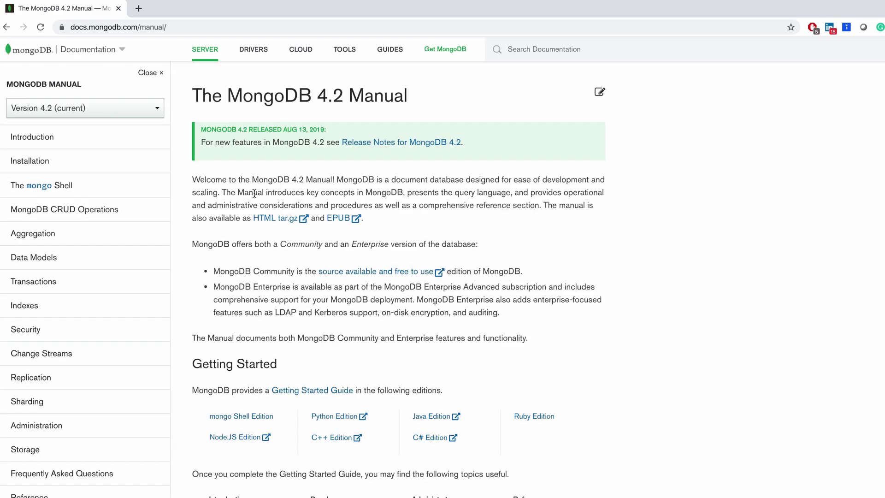
click(30, 161)
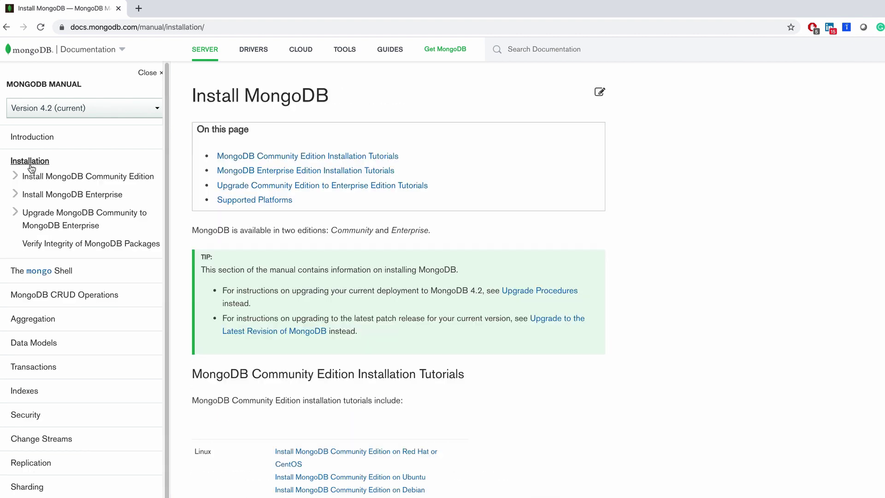
scroll(228, 207, down, 4)
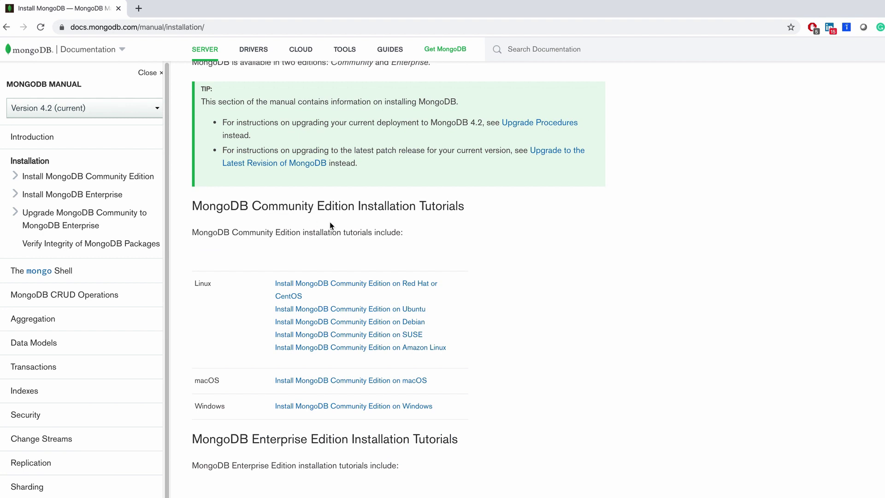
scroll(330, 222, down, 3)
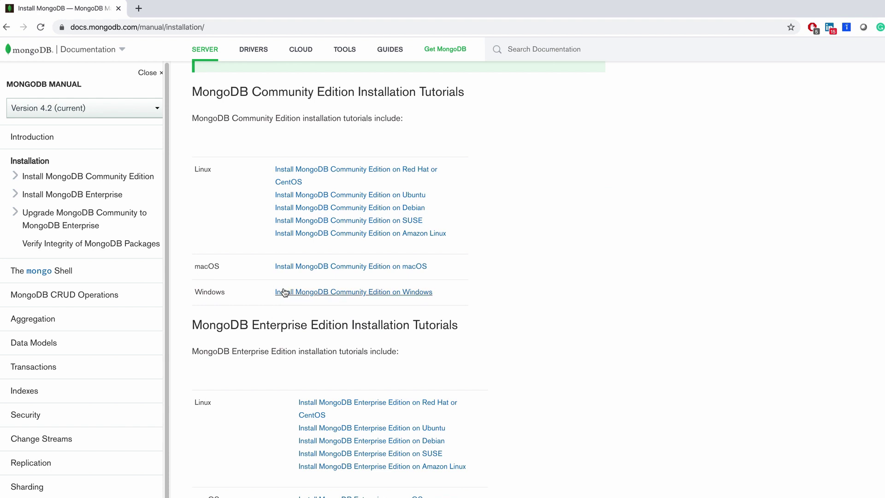
Open the macOS Community Edition guide and follow its Prerequisites link to Homebrew's official install instructions
click(302, 267)
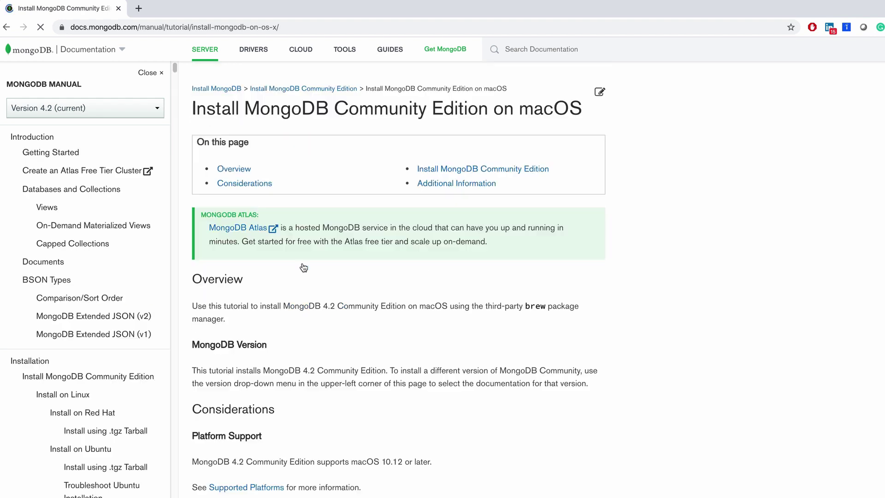
scroll(360, 338, down, 4)
scroll(360, 339, down, 7)
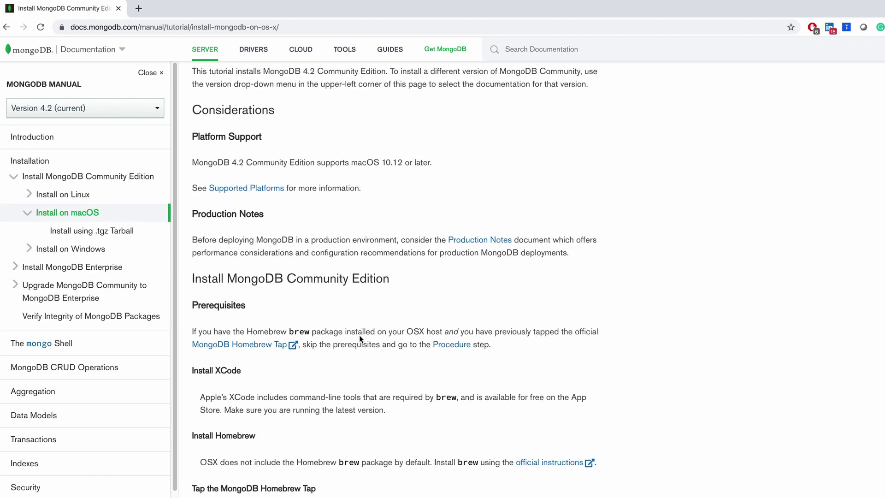
scroll(360, 339, down, 1)
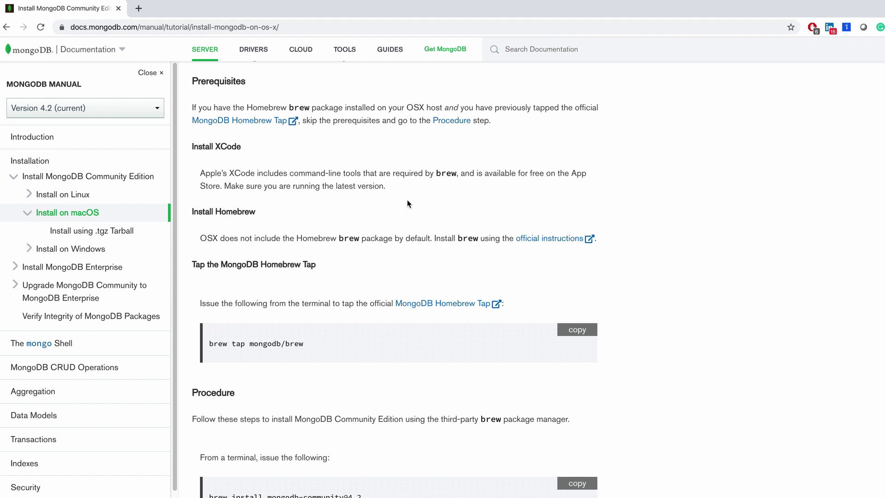
click(542, 240)
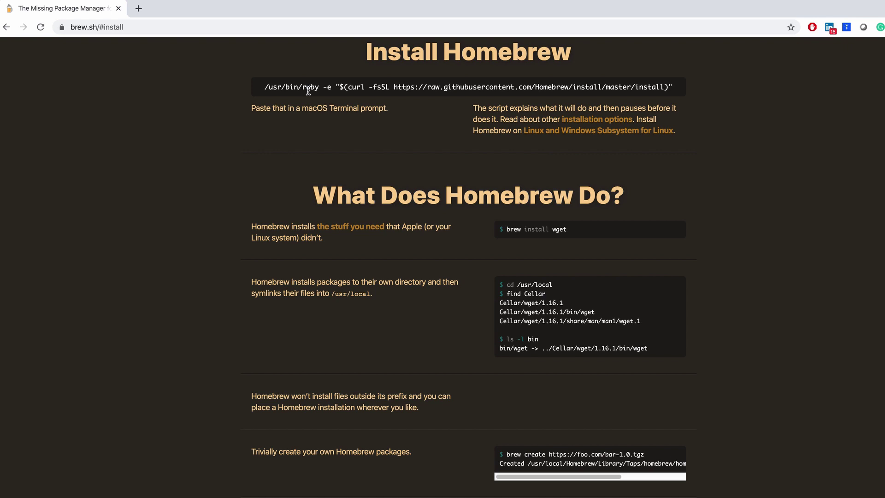
Select the /usr/bin/ruby Homebrew install command, then go back to the MongoDB guide
drag(272, 87, 650, 83)
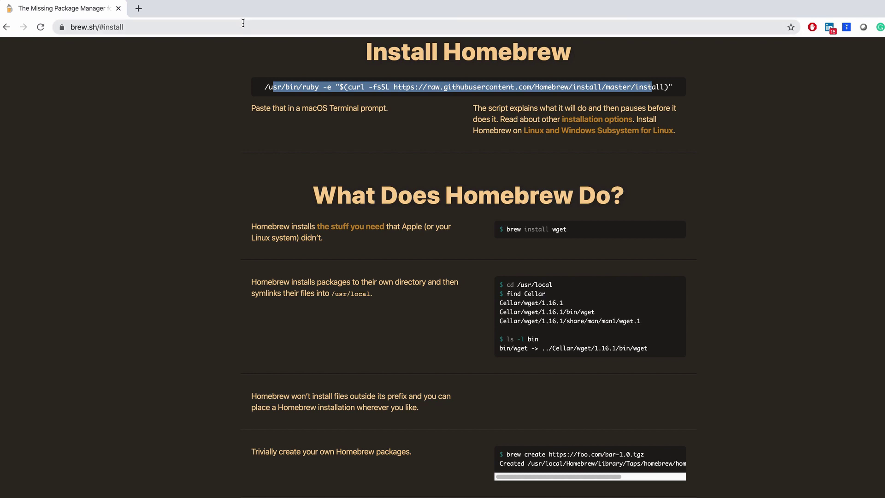
key(super+bracketleft)
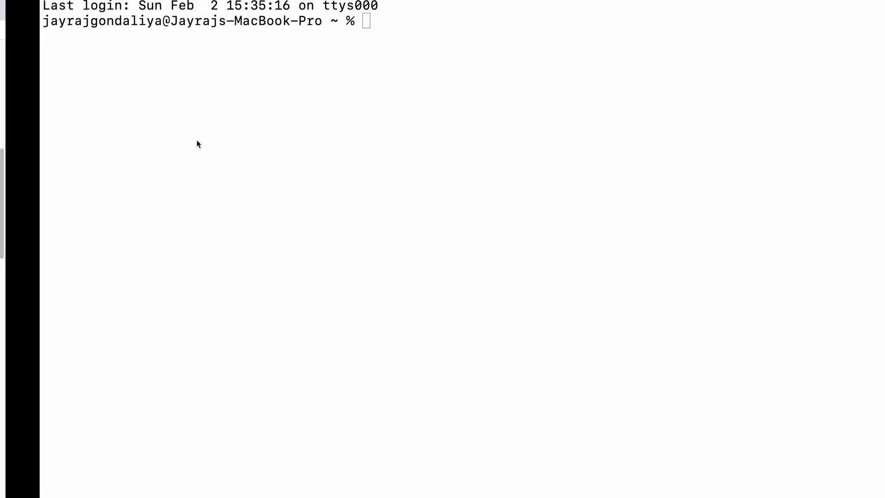
Run brew --version in Terminal, confirming Homebrew 2.2.4 is installed
text(br)
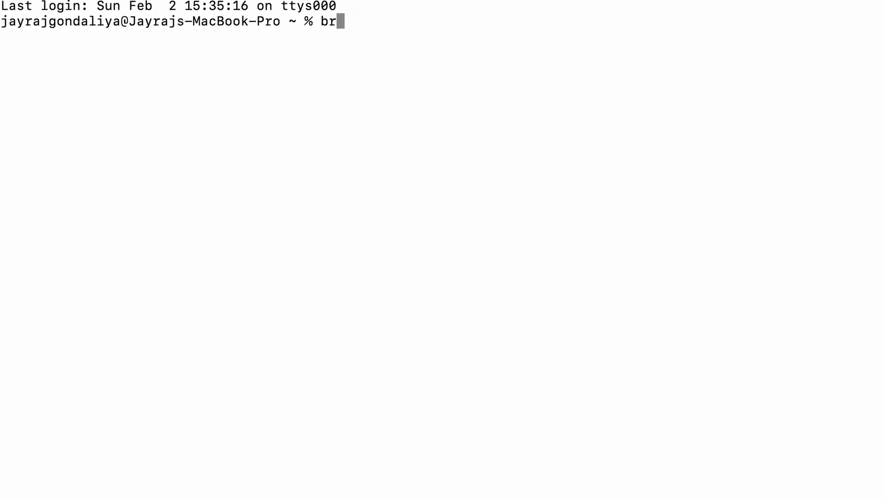
text(ew --version)
key(Return)
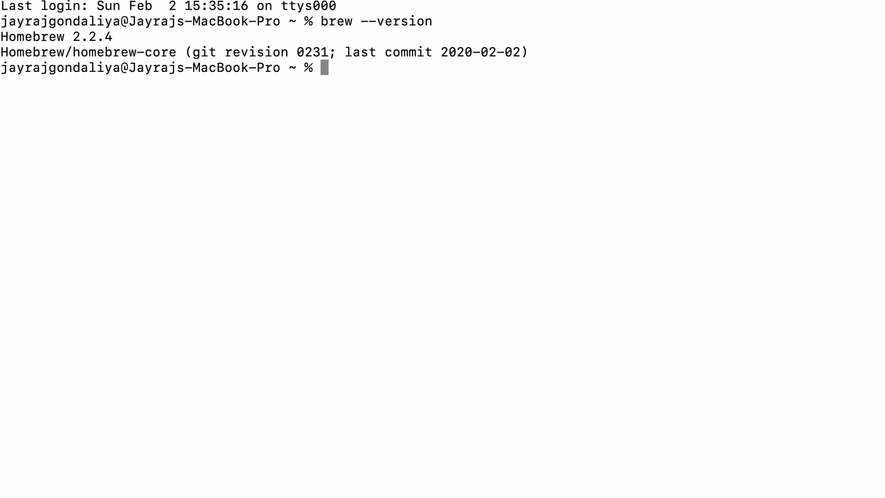
Copy the 'brew tap mongodb/brew' command from the macOS guide and paste it into Terminal
key(super+Tab)
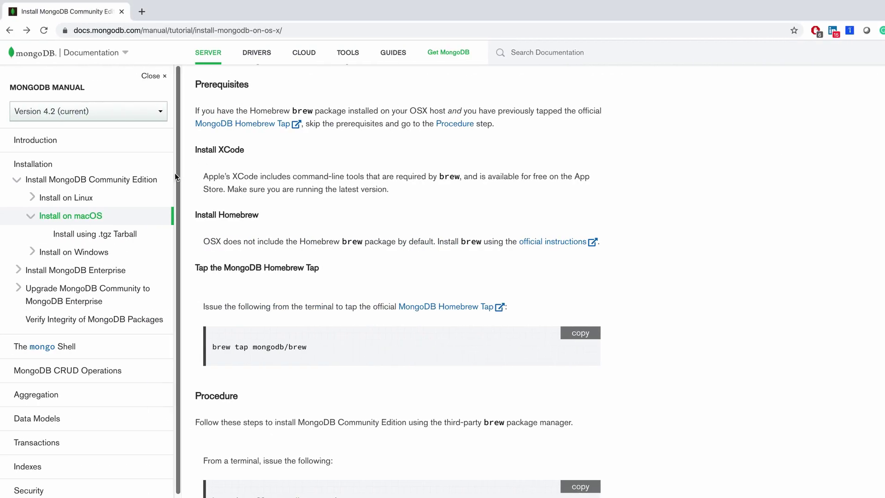
scroll(253, 241, down, 4)
scroll(267, 294, down, 3)
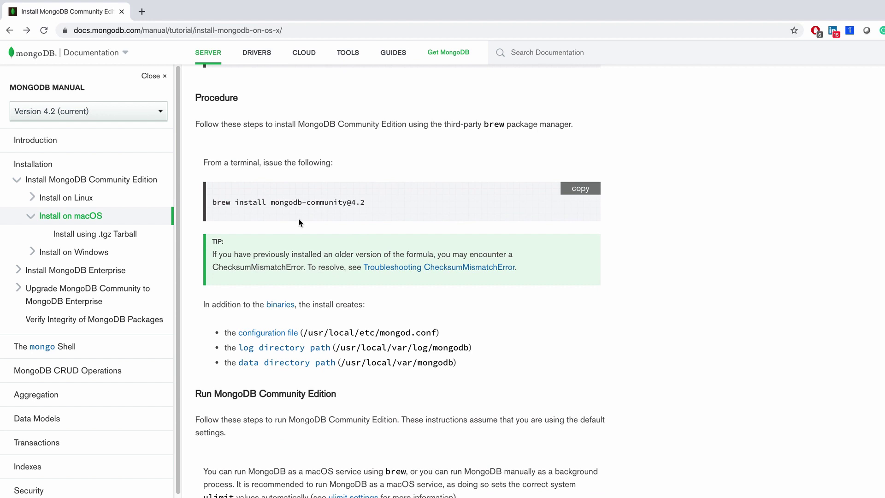
scroll(282, 209, up, 3)
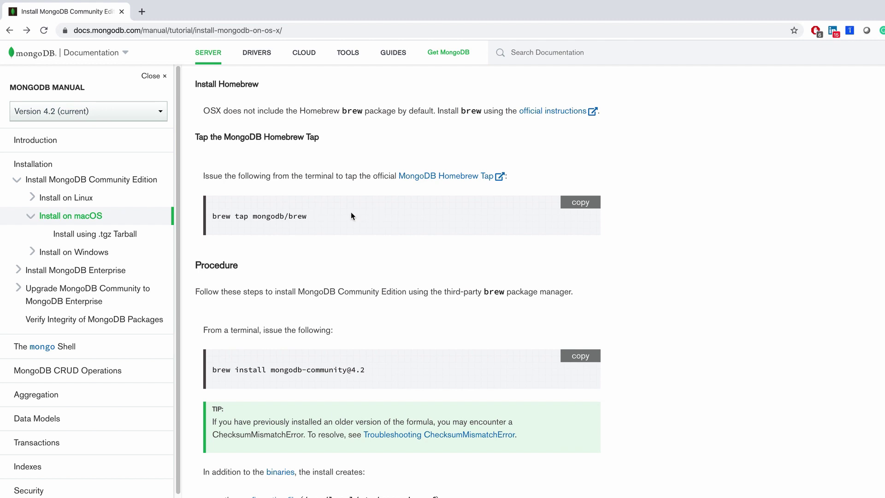
drag(208, 215, 307, 216)
click(583, 205)
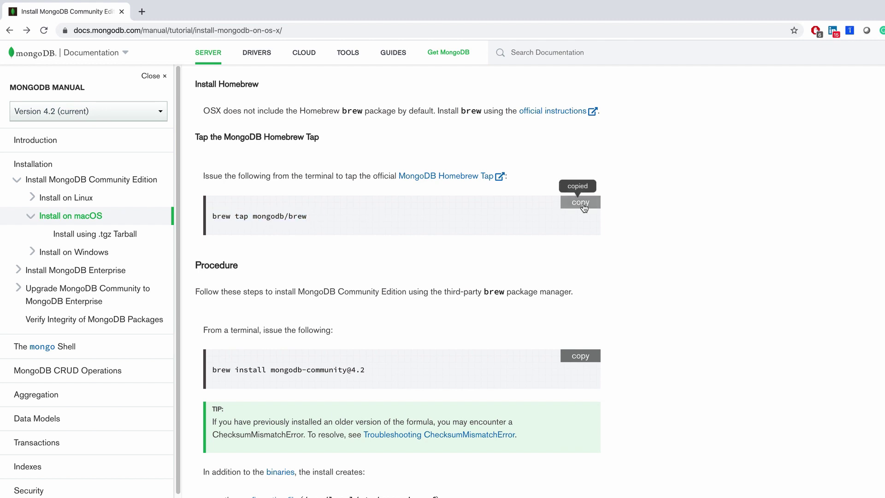
key(super+Tab)
key(super+v)
Run brew tap mongodb/brew, adding 6 formulae, and return to the guide's Procedure section
key(Return)
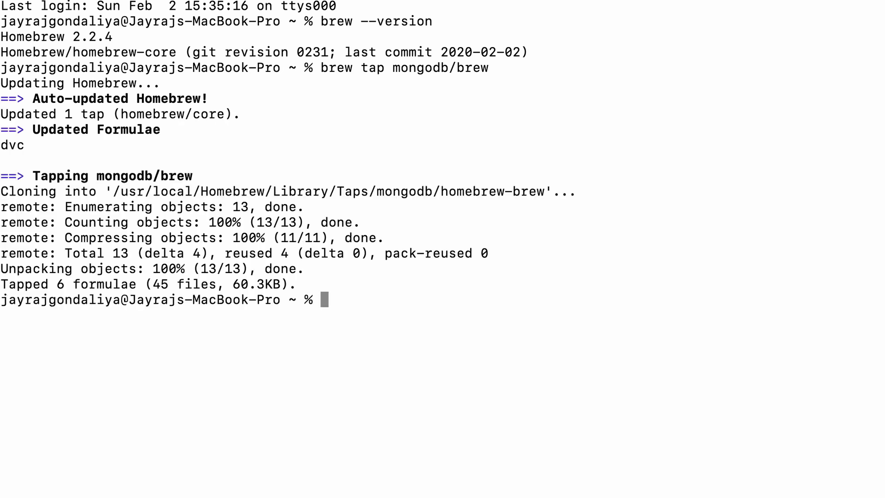
drag(63, 172, 176, 191)
click(150, 253)
key(ctrl+Left)
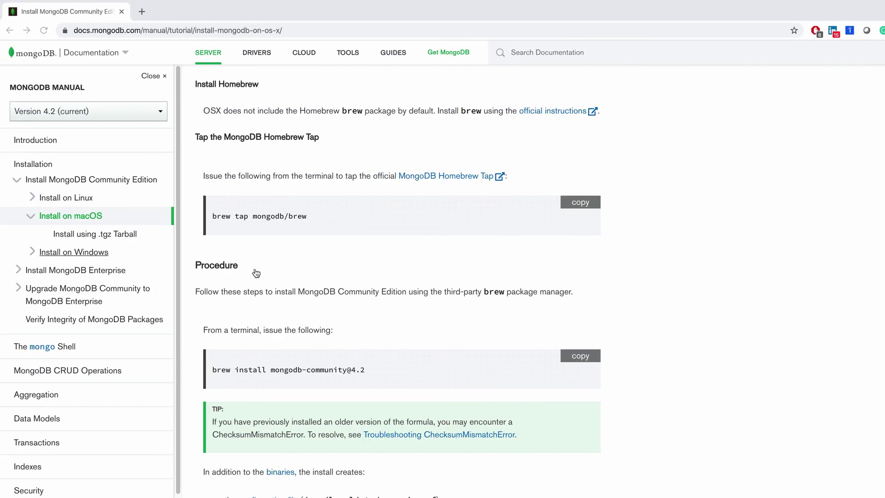
scroll(373, 330, down, 4)
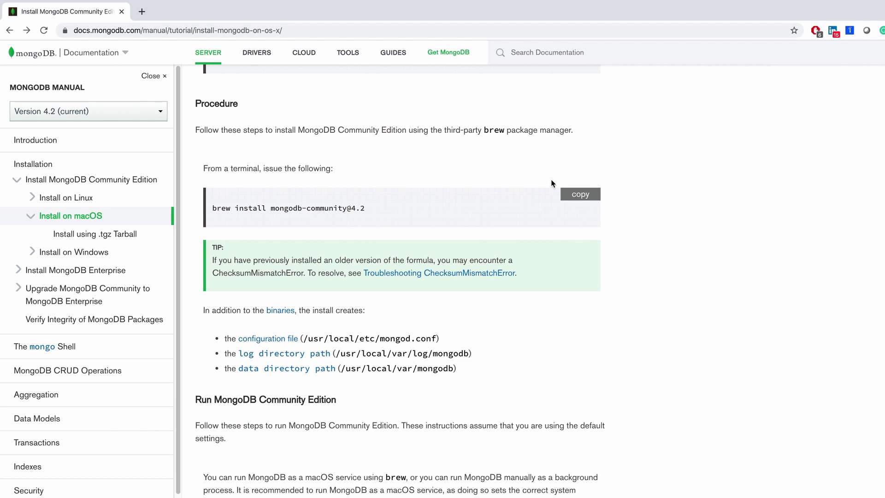
click(571, 198)
key(ctrl+Right)
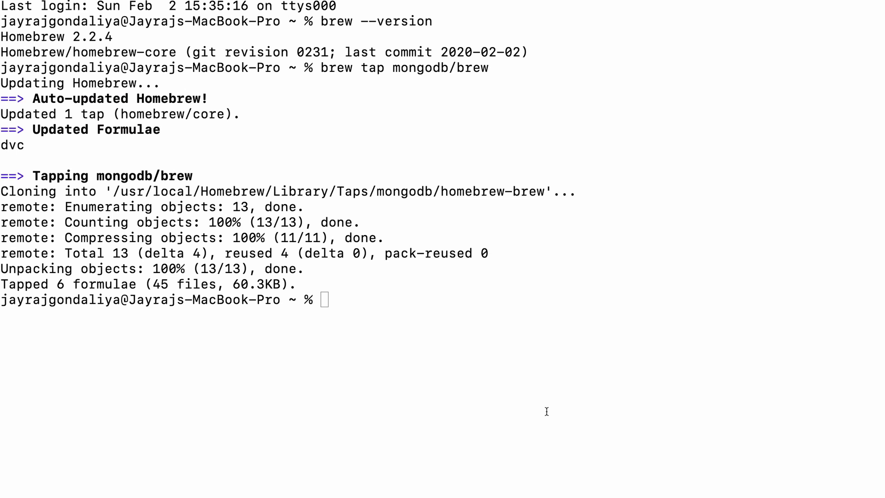
key(super+v)
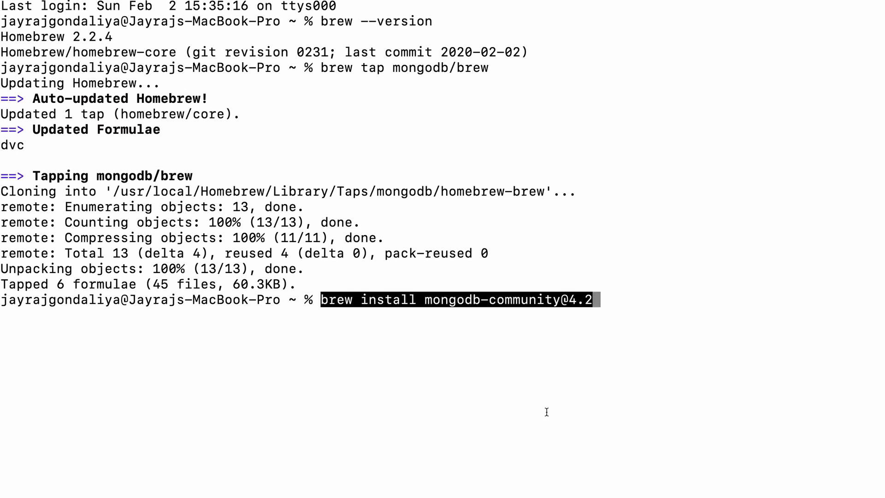
key(Return)
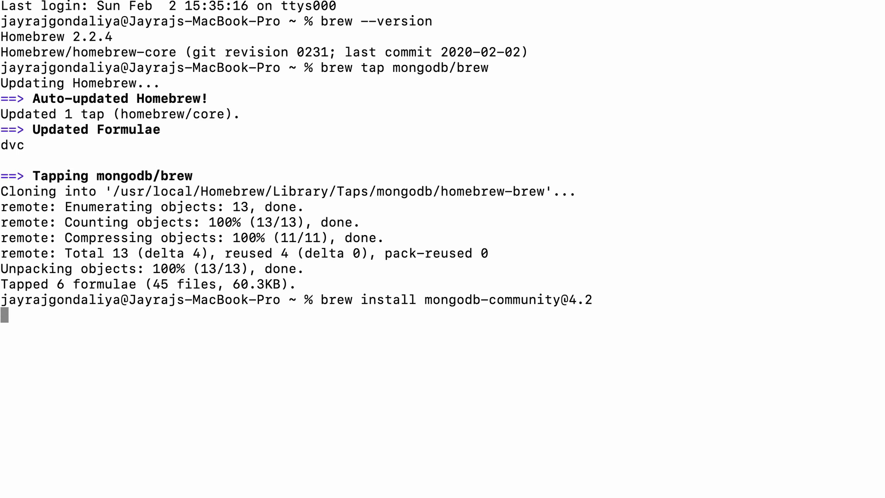
drag(561, 300, 591, 301)
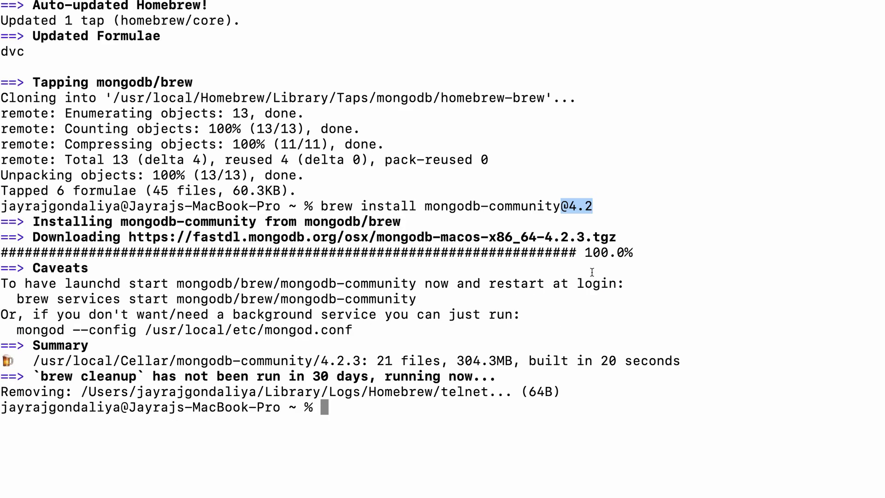
key(ctrl+Left)
scroll(424, 362, down, 6)
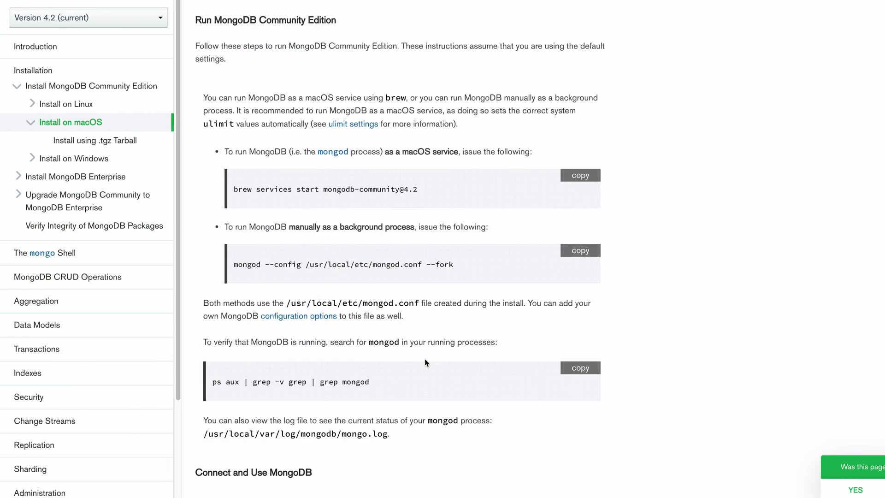
scroll(394, 242, down, 1)
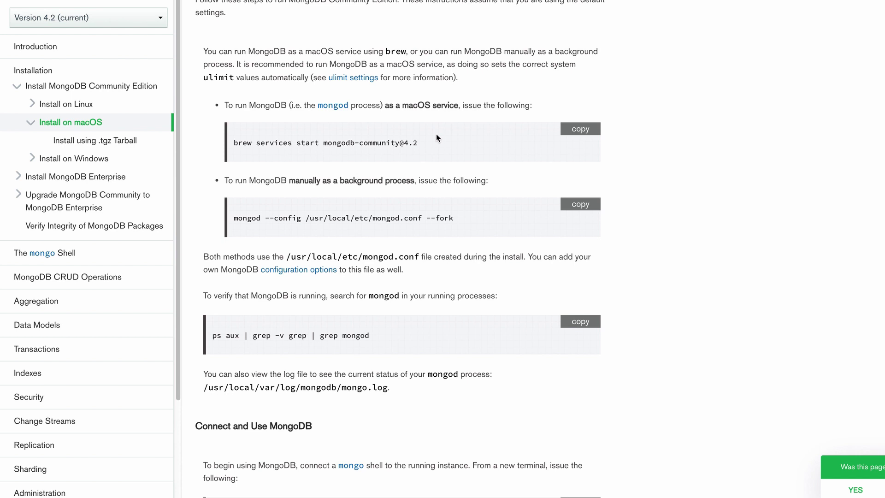
click(586, 133)
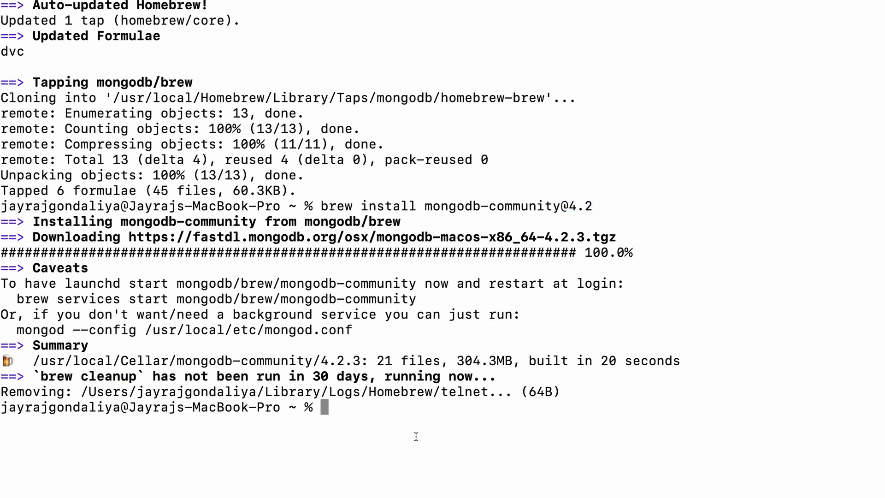
key(super+v)
key(Return)
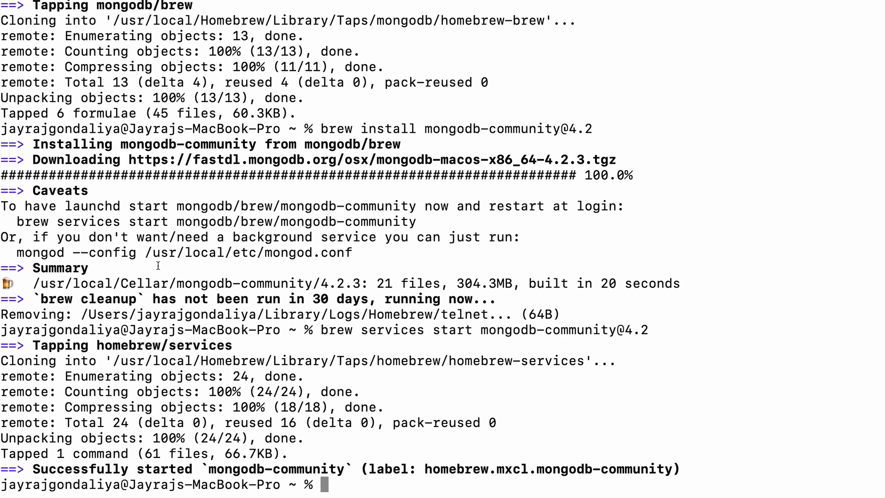
mouse_move(114, 476)
click(98, 5)
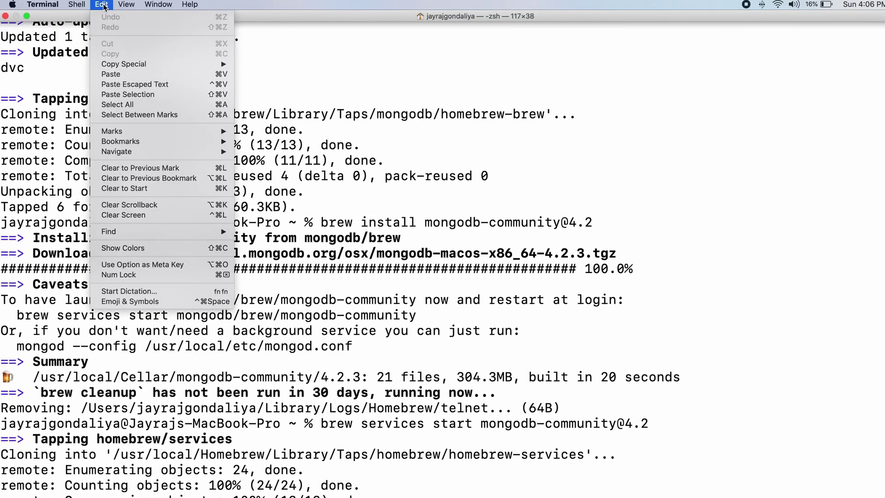
mouse_move(77, 4)
mouse_move(133, 17)
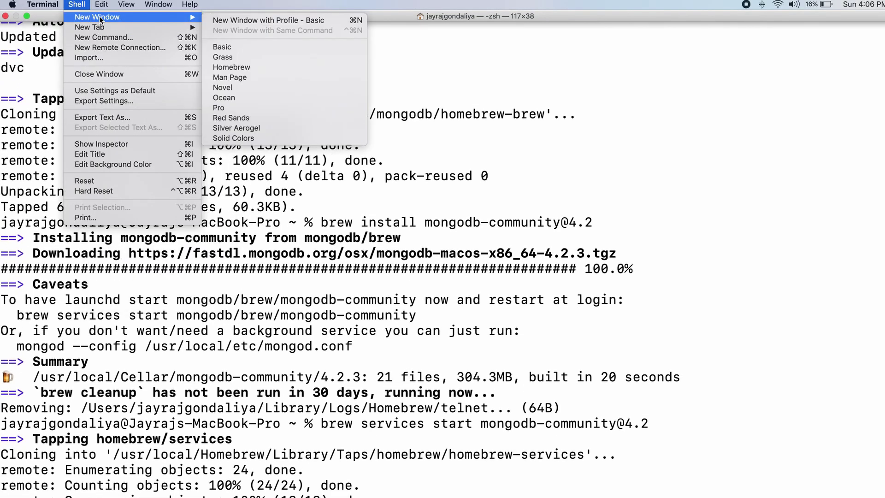
click(239, 47)
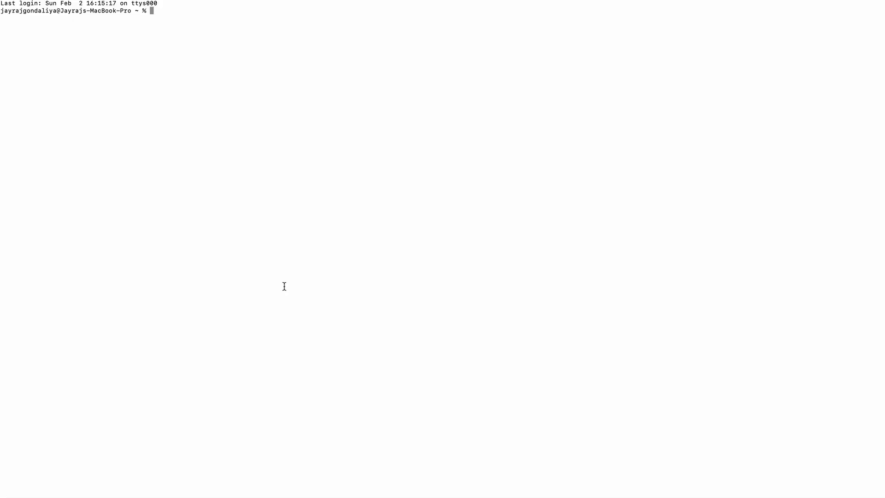
key(super+equal)
key(super+equal)
key(super+equal)
key(super+equal)
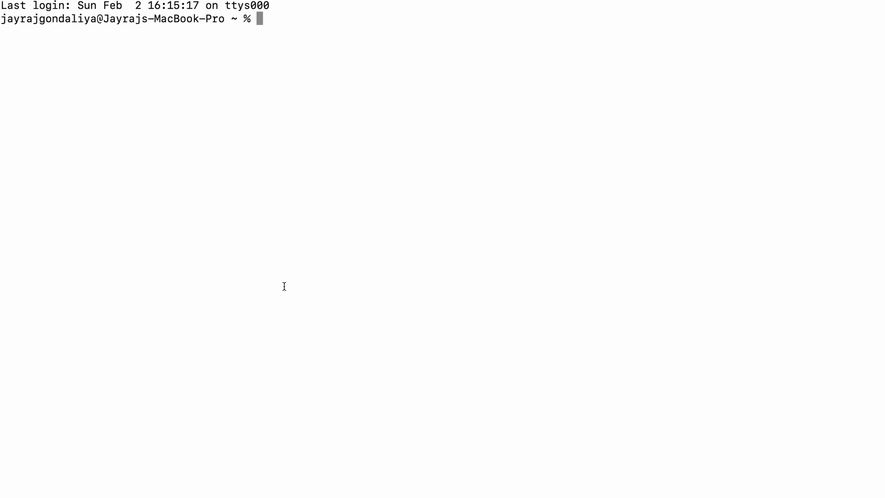
Launch the mongo shell and check its version v4.2.3 and connection 127.0.0.1:27017
text(mongo)
key(BackSpace)
key(BackSpace)
key(BackSpace)
text(ngo)
key(Return)
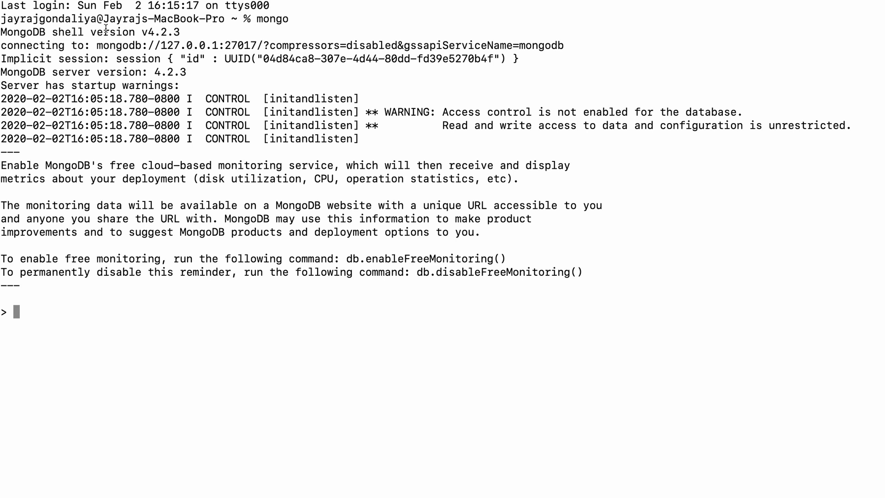
drag(91, 32, 182, 37)
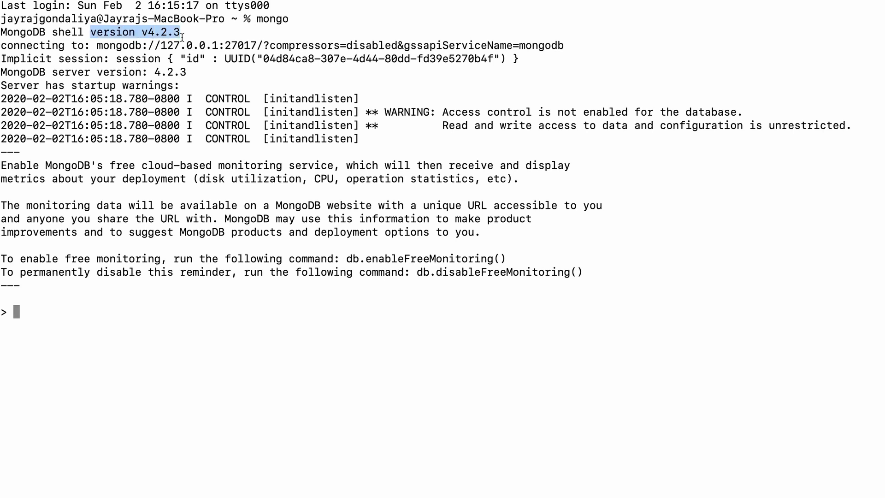
click(113, 59)
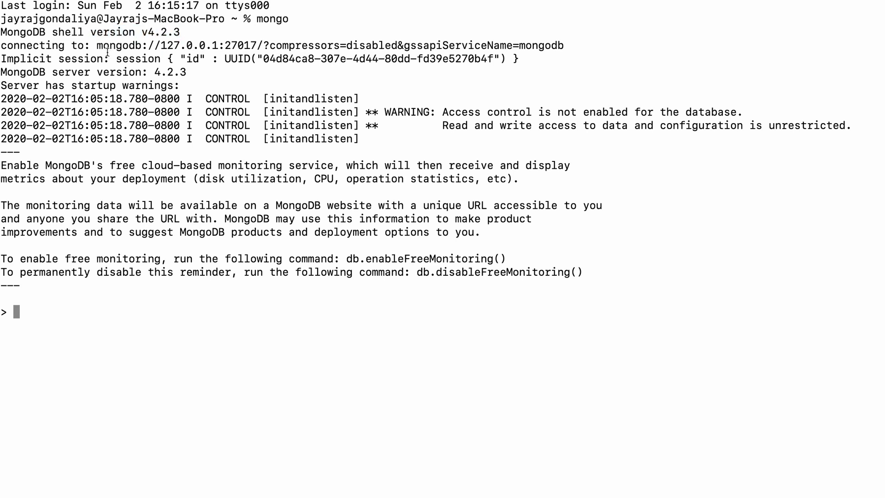
drag(97, 45, 257, 46)
click(218, 69)
drag(163, 47, 221, 46)
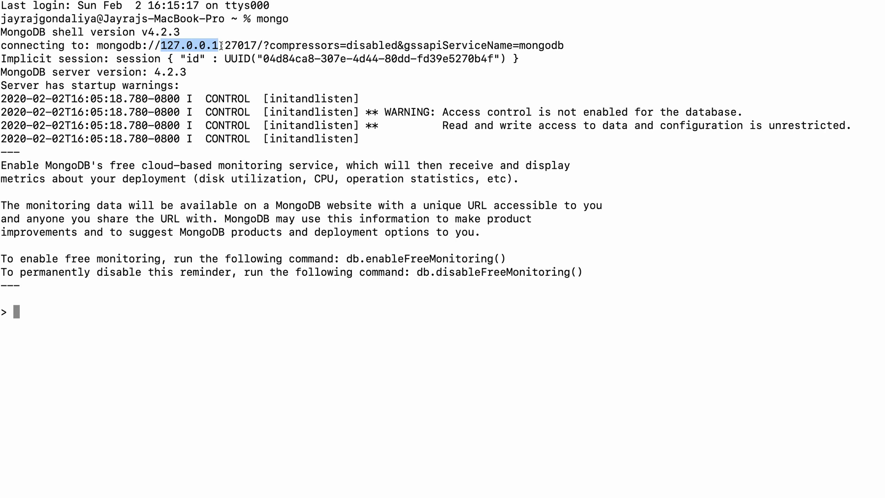
double_click(230, 46)
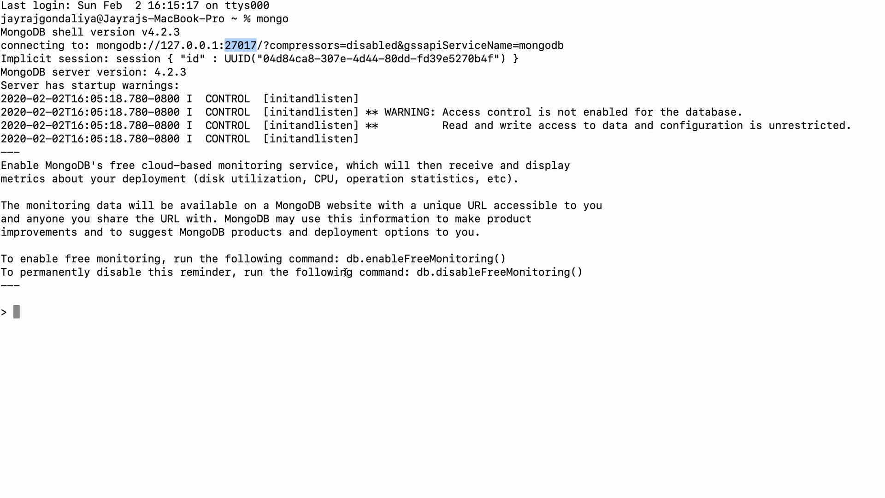
Run show dbs to list the admin, config and local databases
text(show)
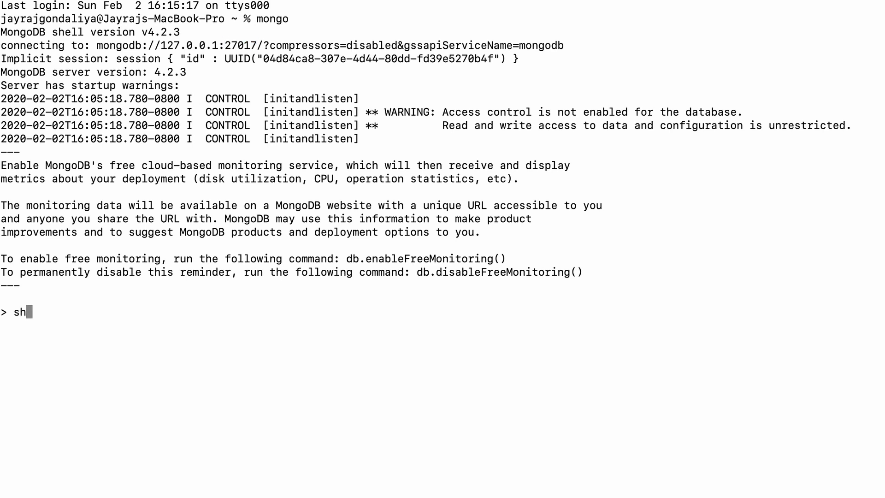
key(BackSpace)
key(BackSpace)
text(ow dbs)
key(Return)
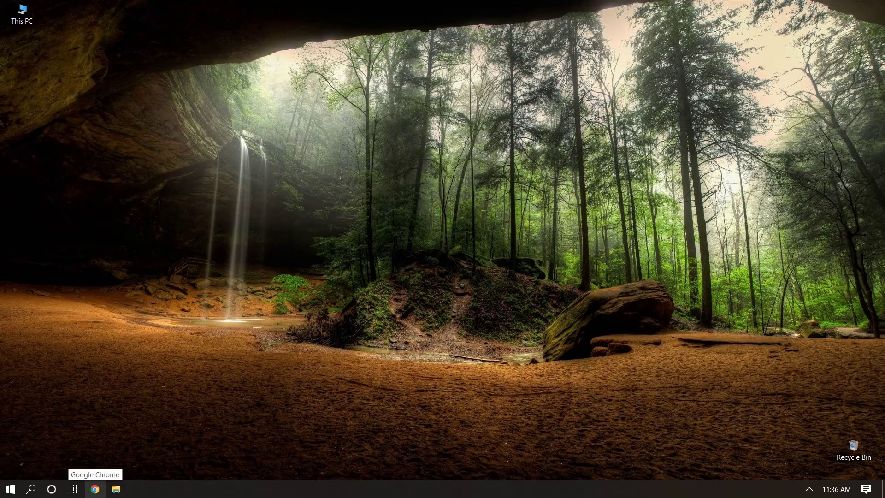
Open mongodb.com in Chrome and go to the MongoDB server manual
click(95, 488)
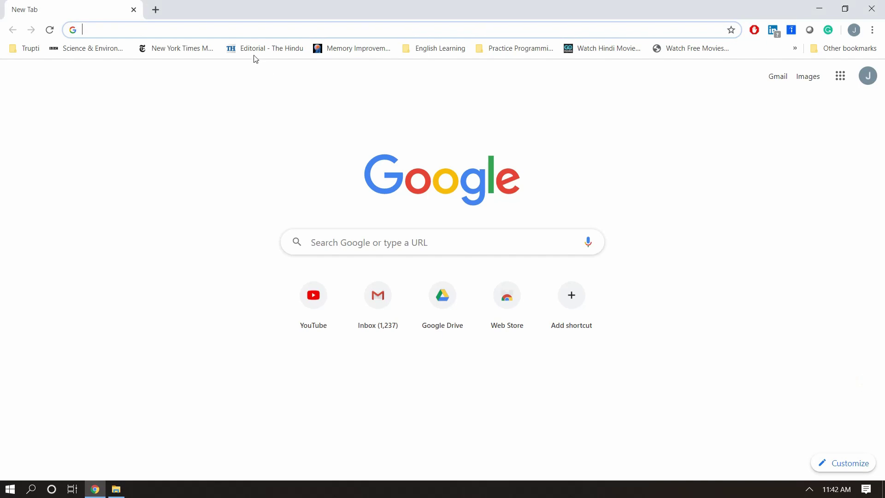
click(247, 29)
text(mongo)
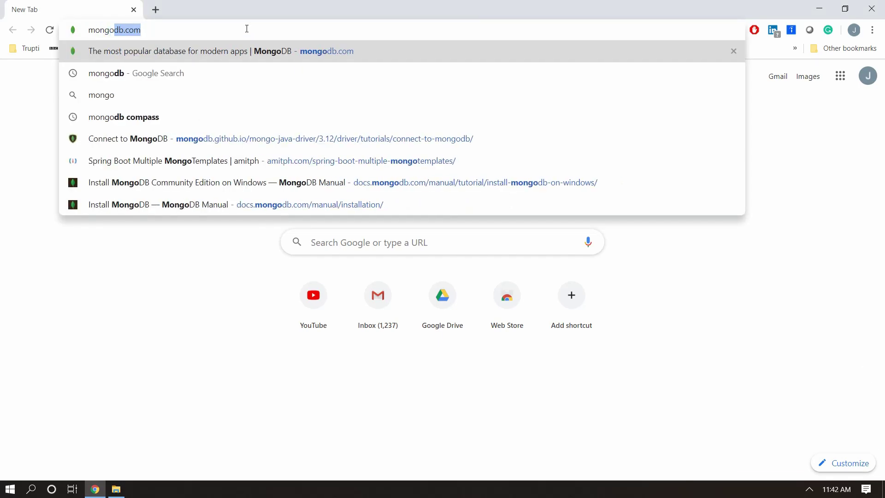
key(Return)
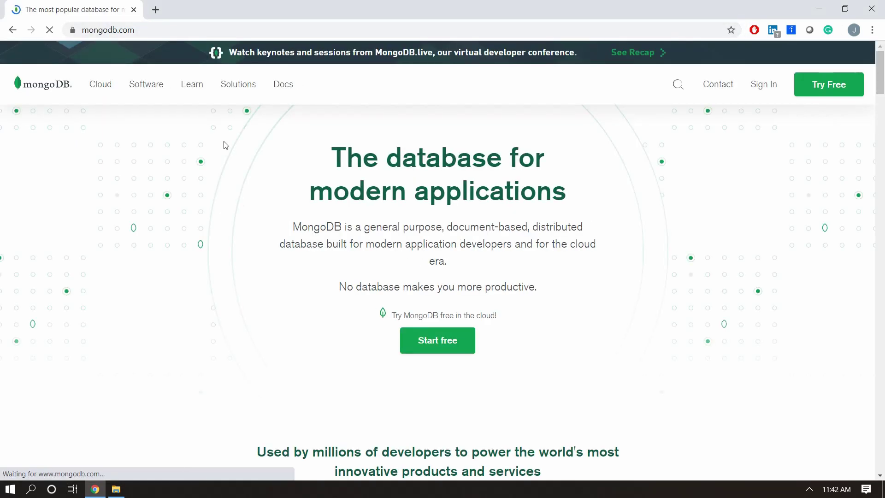
mouse_move(284, 89)
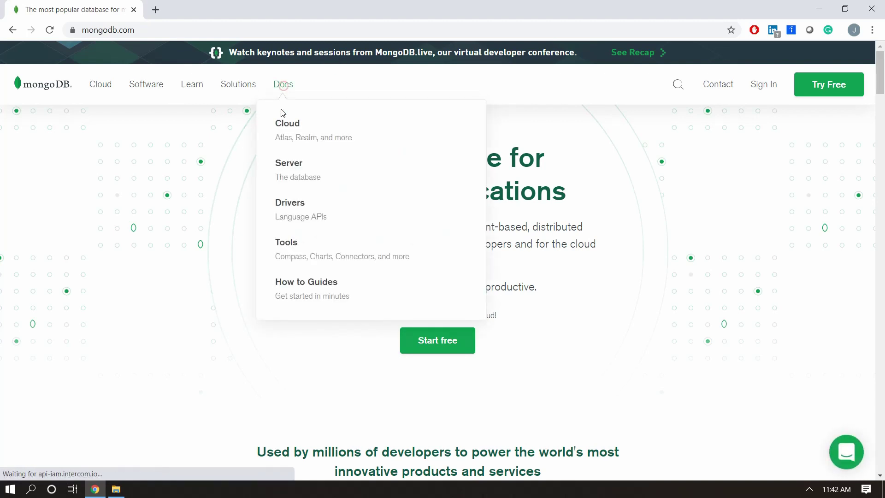
click(292, 174)
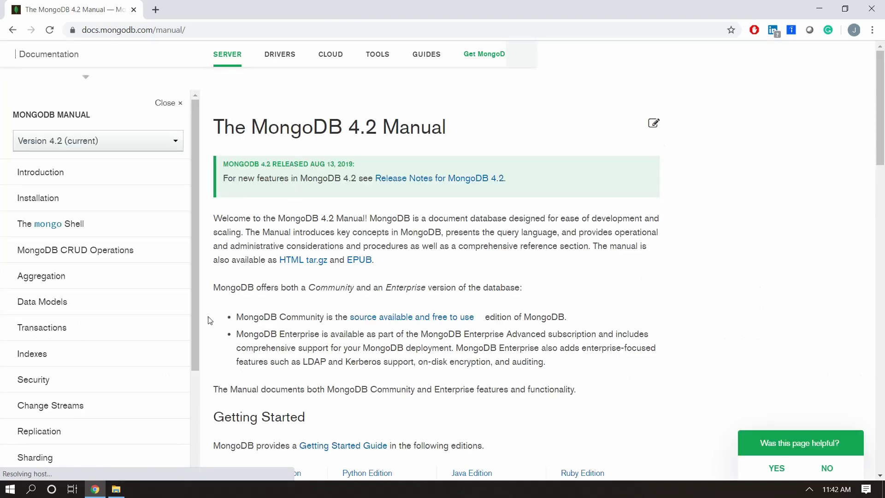
From the manual's Installation section, open the Windows Community Edition tutorial and scroll to Procedure
click(37, 202)
scroll(241, 311, down, 7)
scroll(241, 310, up, 1)
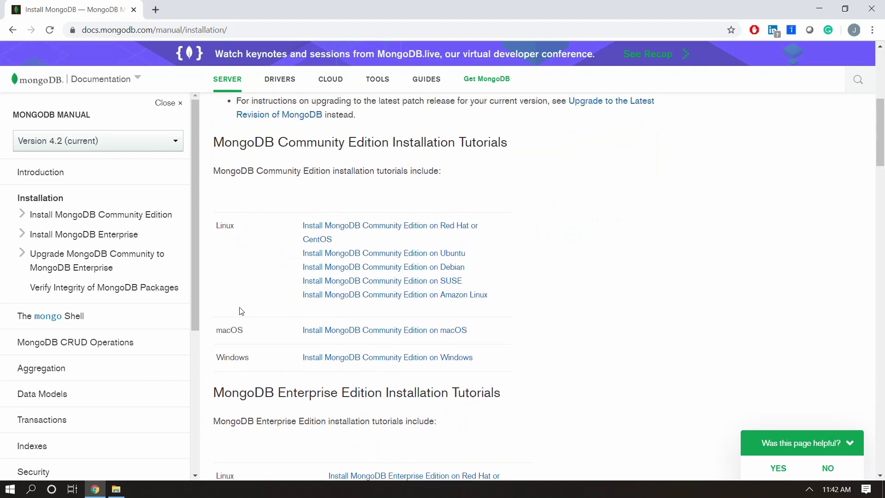
drag(214, 142, 487, 143)
click(232, 391)
drag(216, 358, 249, 359)
click(381, 359)
scroll(382, 351, down, 6)
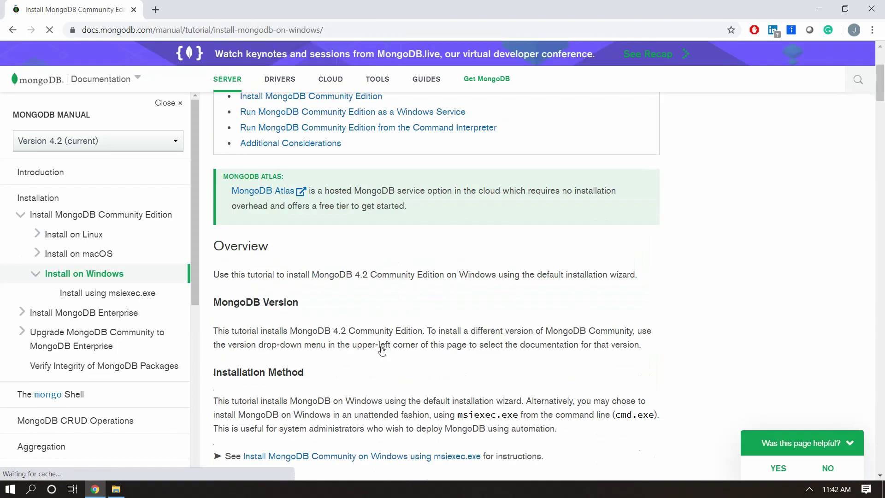
scroll(382, 347, down, 10)
Open the Download Center from the Procedure section and download the 4.2.8 Windows msi package
double_click(231, 130)
ctrl+click(313, 255)
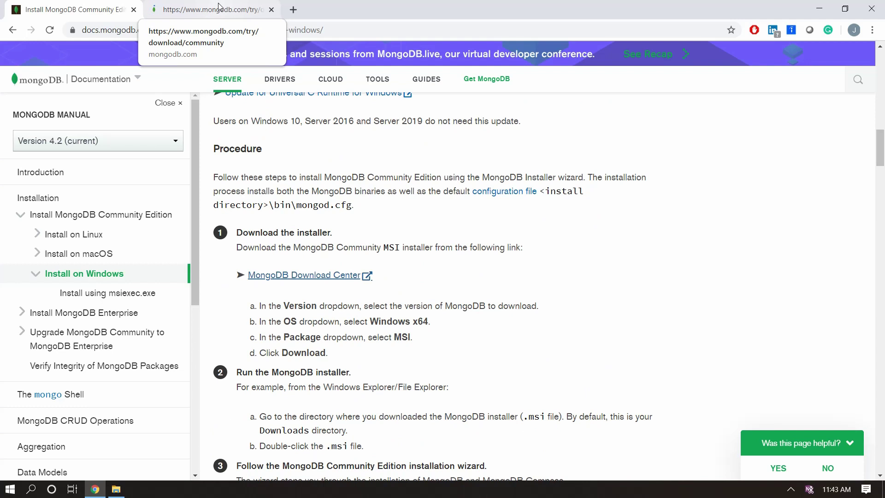
click(218, 11)
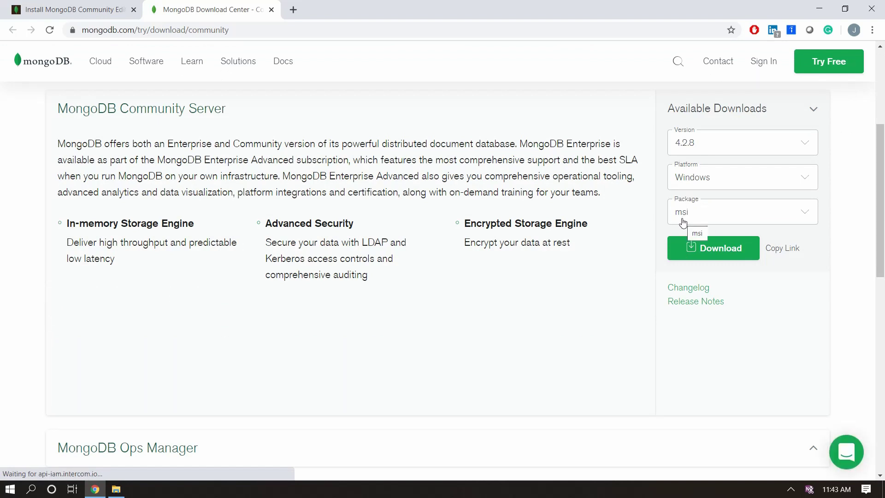
click(698, 252)
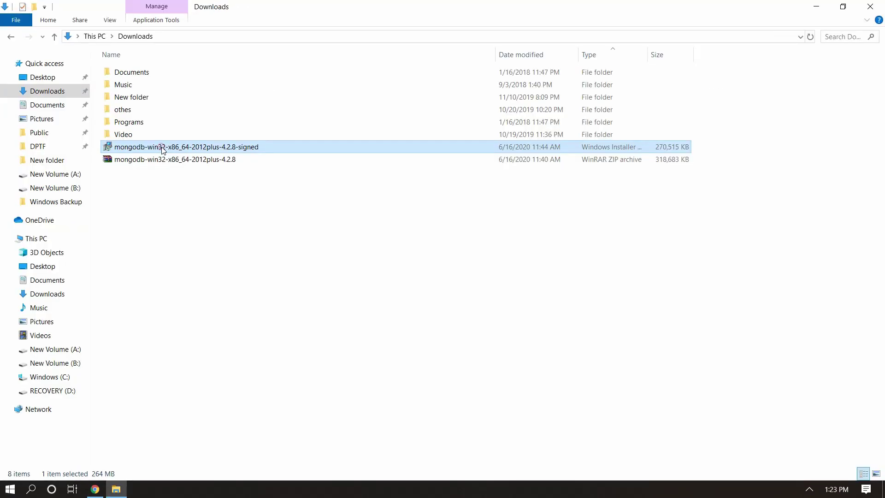
Launch the downloaded msi installer, accept the license terms, and choose the Complete setup type
double_click(163, 147)
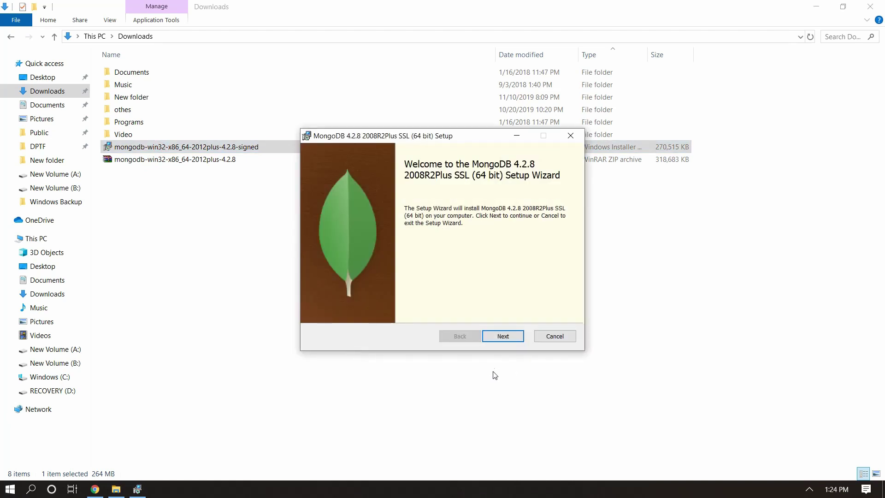
click(502, 336)
click(320, 309)
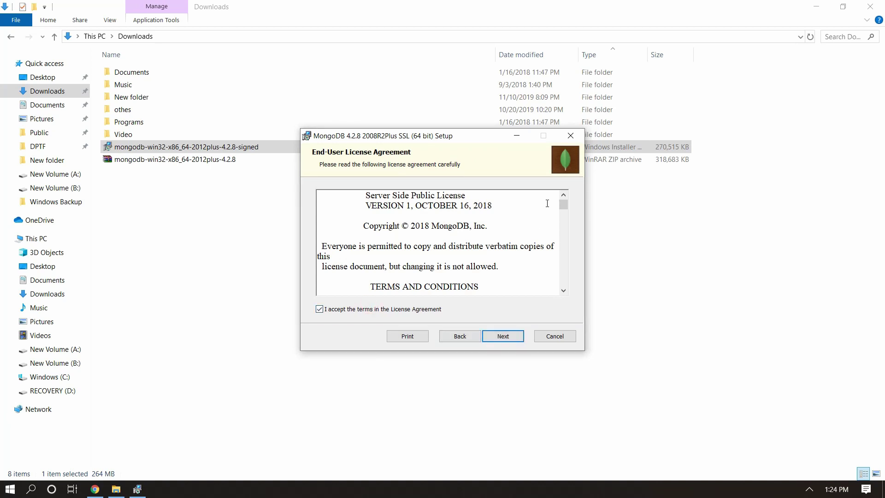
scroll(547, 203, down, 5)
scroll(547, 203, down, 10)
click(514, 336)
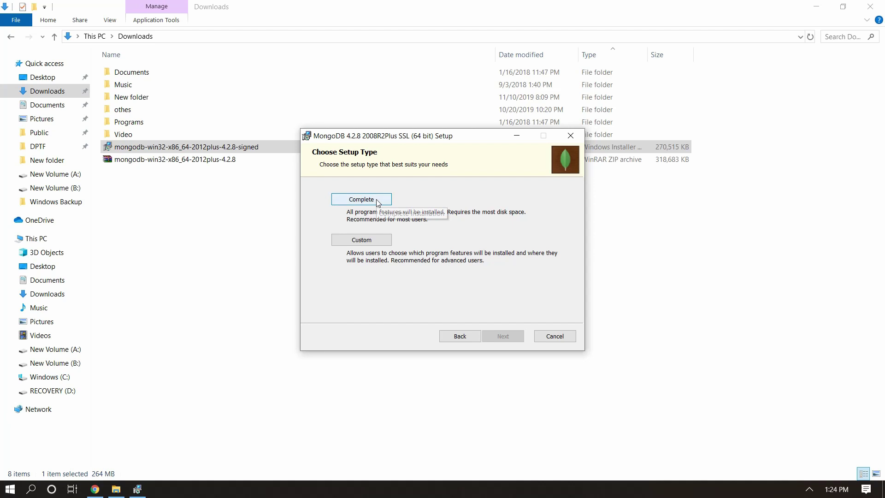
click(377, 201)
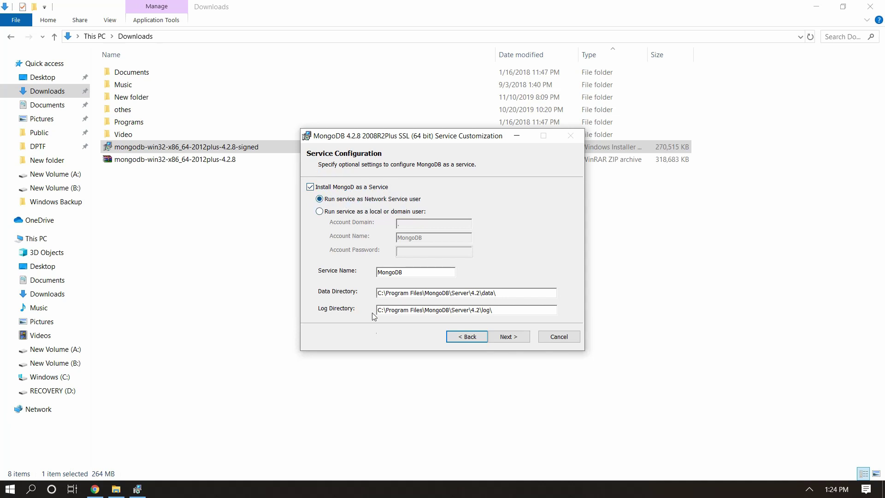
Keep the default service name and data/log directories, include Compass, install, and finish setup
click(421, 271)
drag(472, 291, 494, 309)
click(419, 310)
click(514, 346)
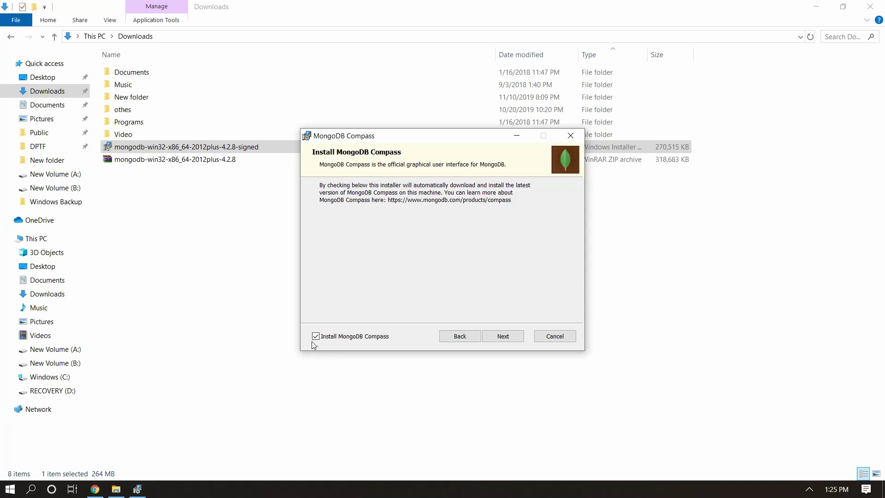
click(507, 336)
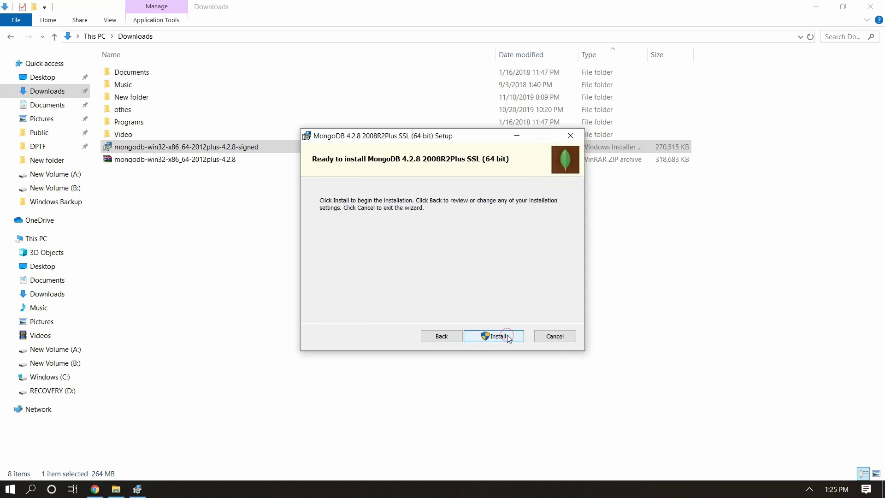
click(506, 337)
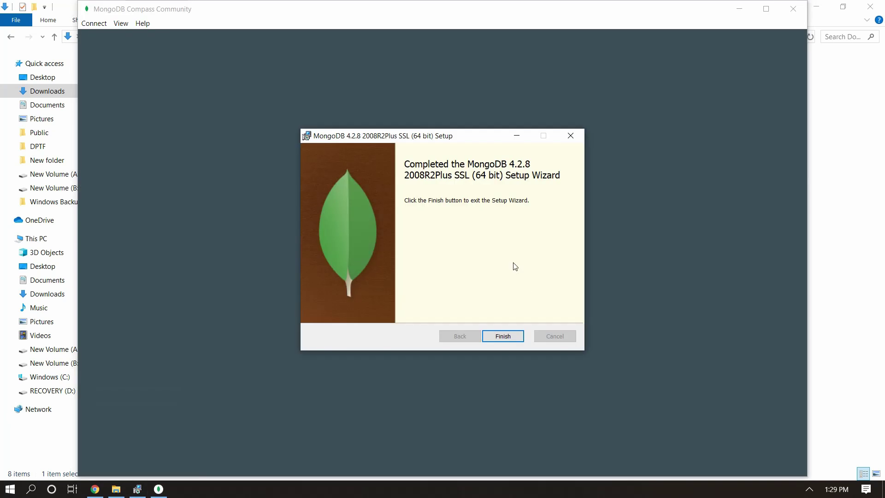
click(503, 336)
click(483, 273)
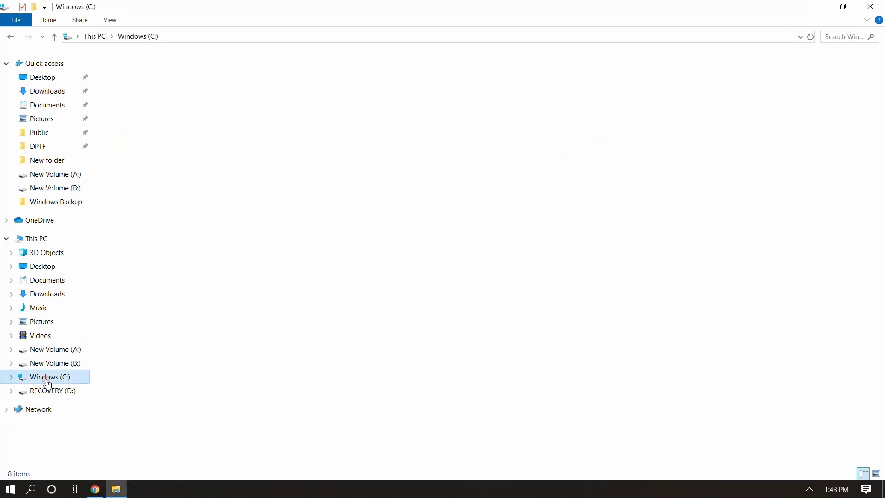
Navigate to C:\Program Files\MongoDB\Server\4.2\bin in File Explorer
click(46, 376)
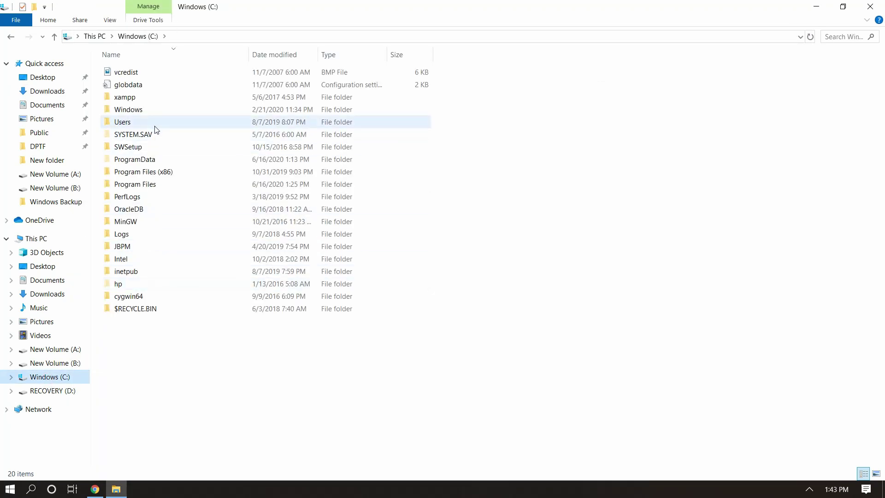
click(146, 185)
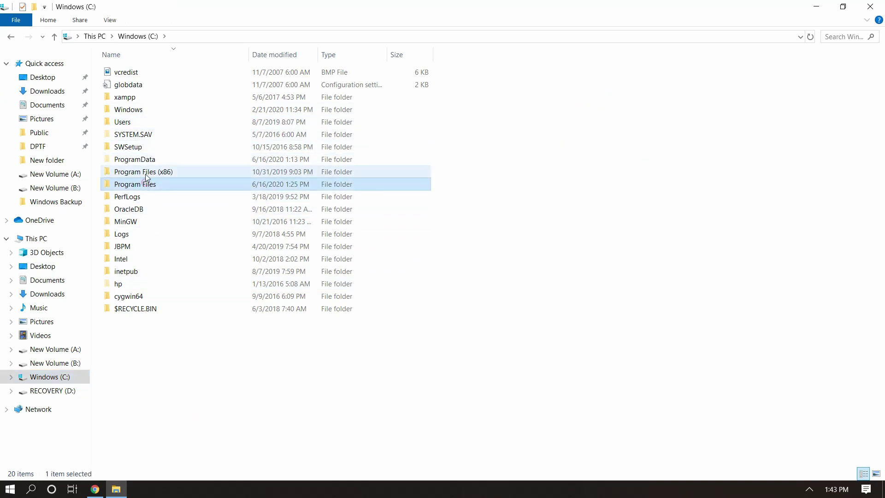
double_click(147, 185)
scroll(279, 362, down, 5)
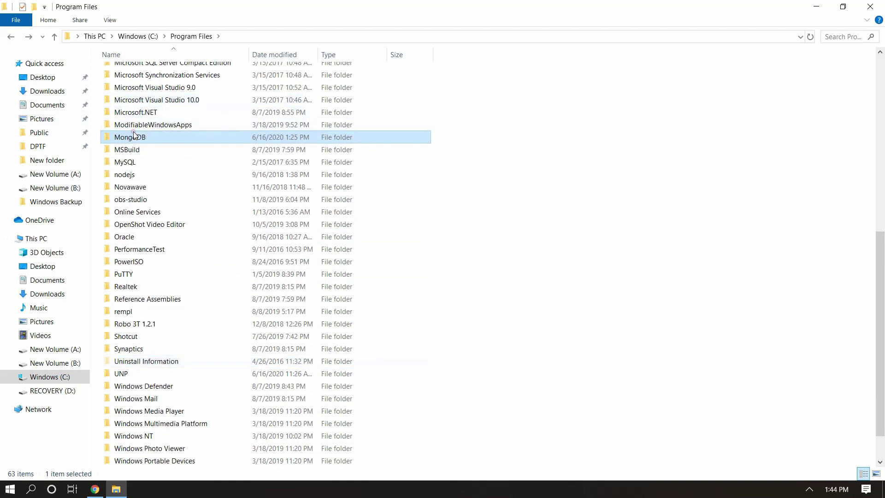
double_click(133, 136)
click(132, 71)
double_click(132, 71)
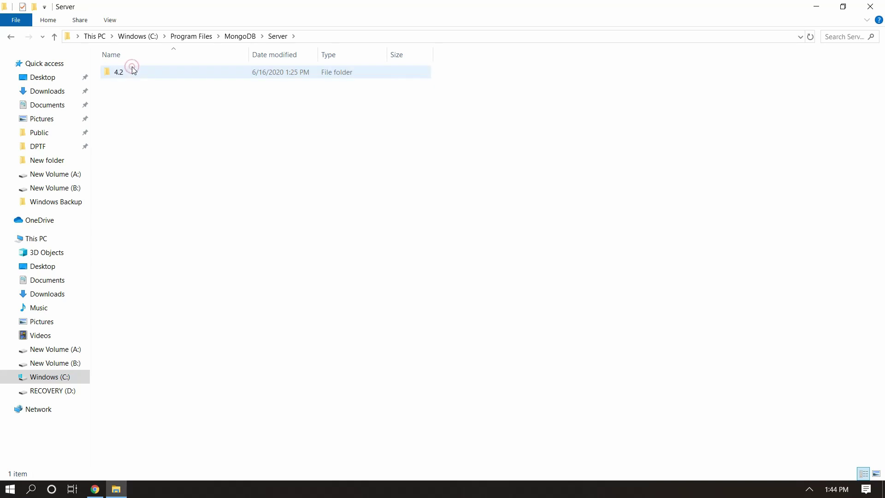
double_click(132, 70)
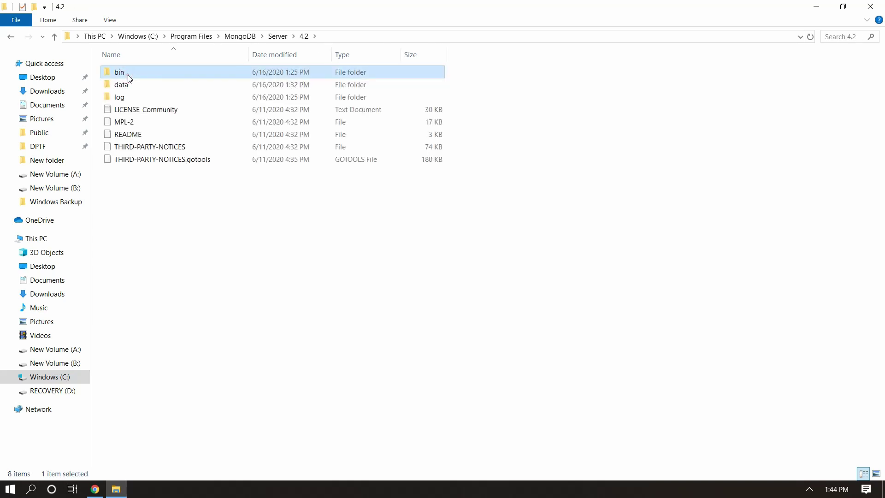
double_click(129, 75)
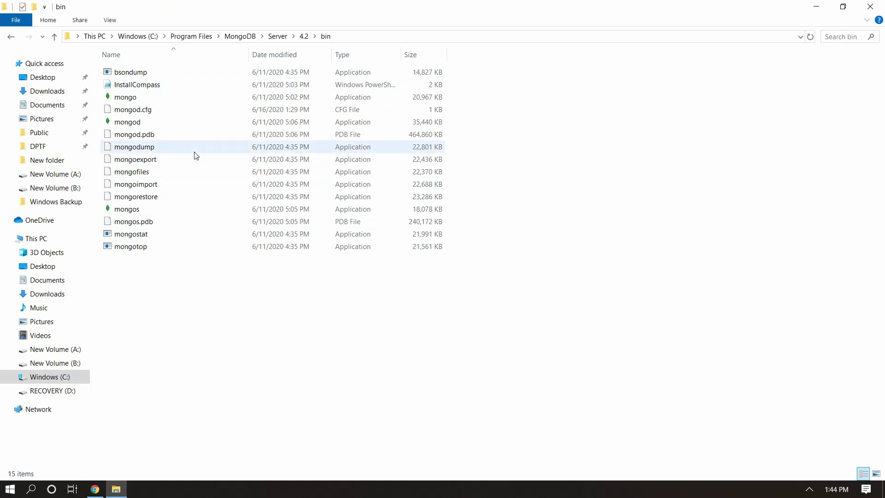
Select the mongod and mongo programs in the bin folder
click(187, 127)
click(186, 125)
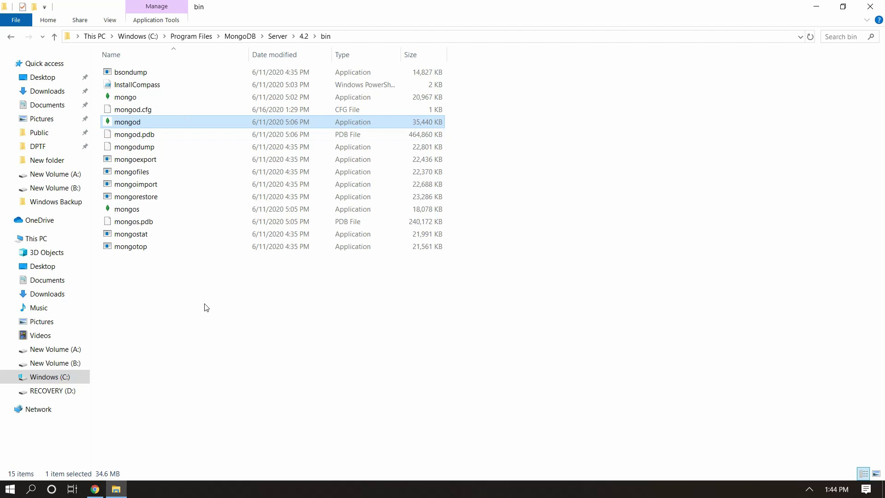
click(171, 100)
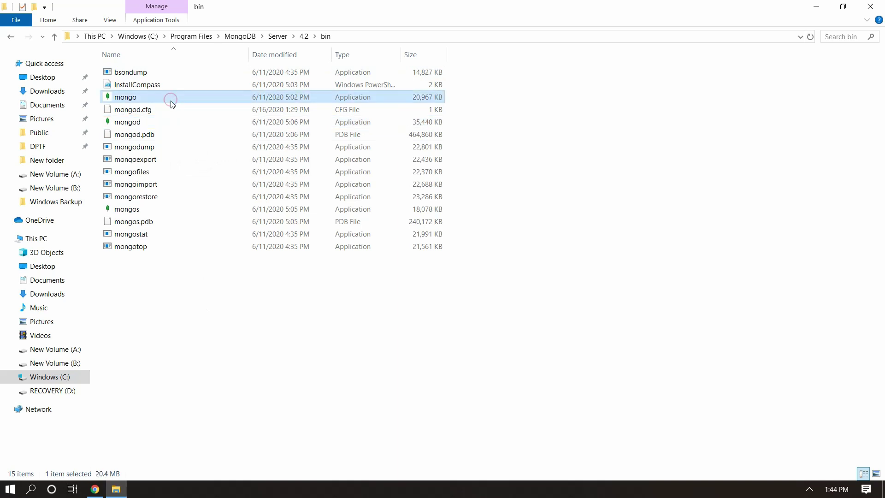
click(166, 119)
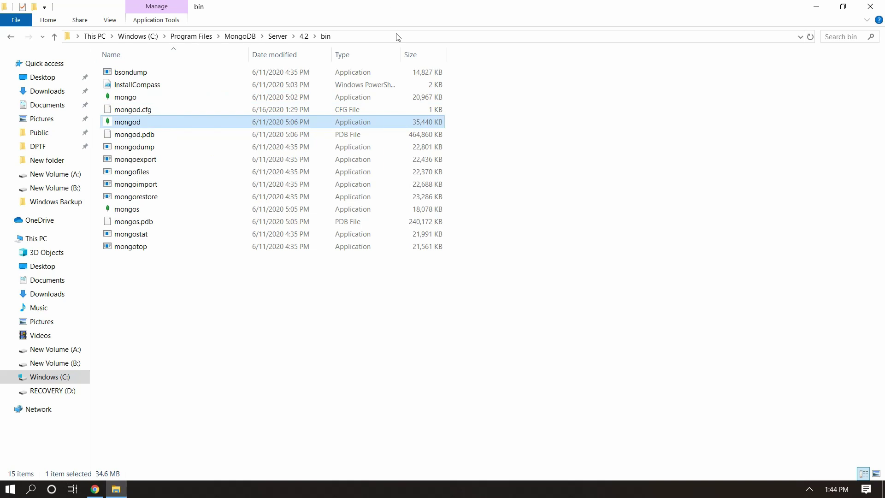
Change directory to the copied 4.2 bin path in Command Prompt and run mongod
click(354, 37)
key(ctrl+c)
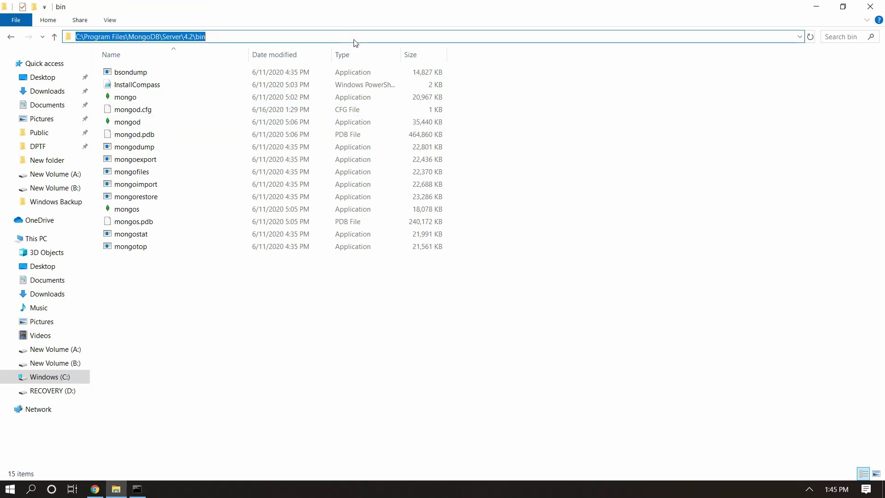
click(137, 488)
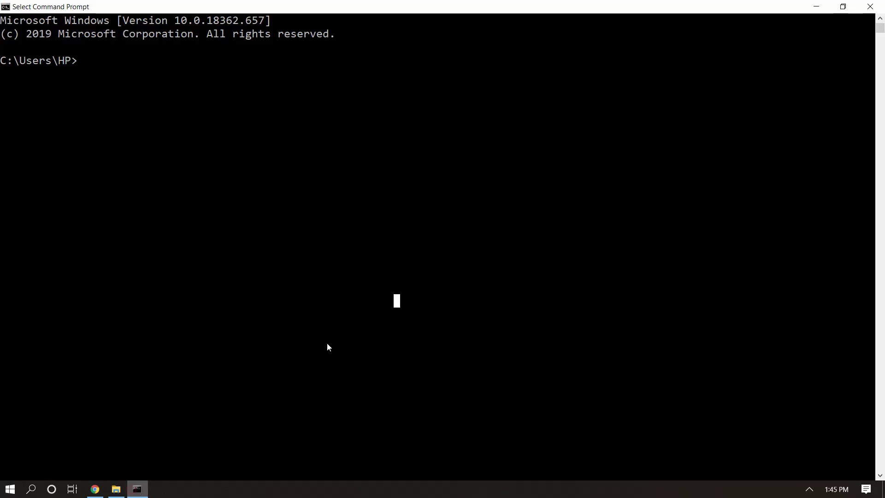
click(403, 301)
text(cd)
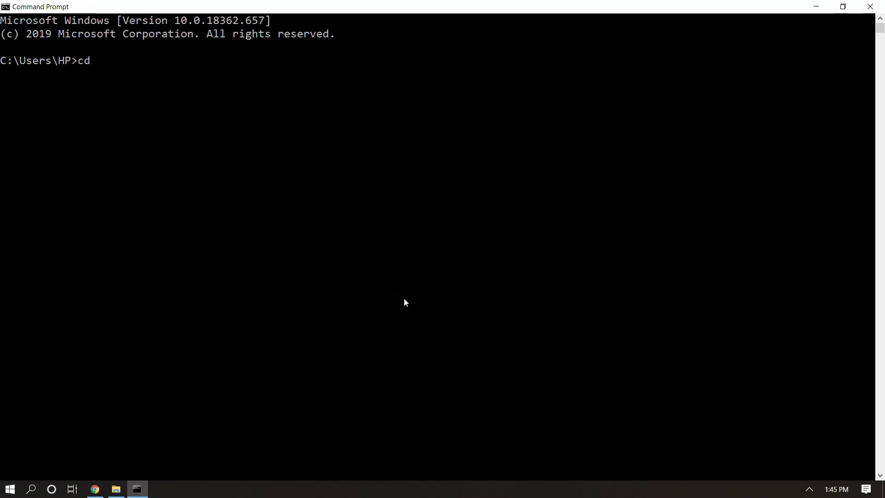
key(ctrl+v)
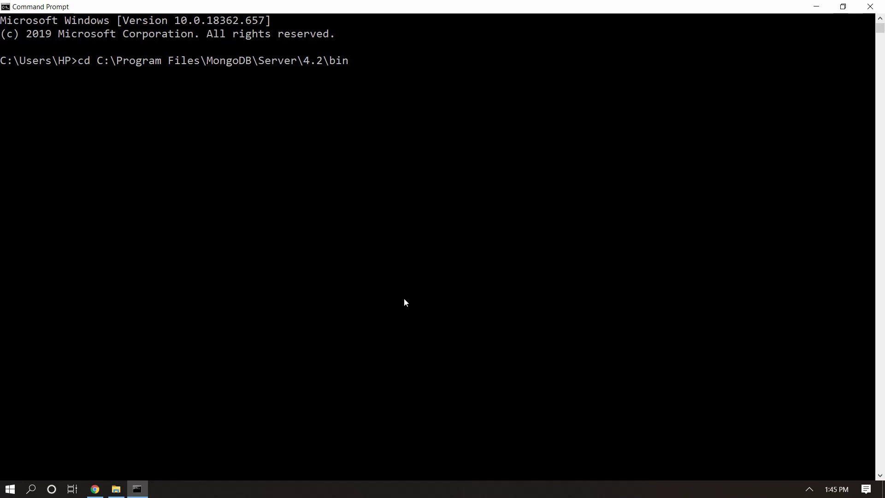
key(Return)
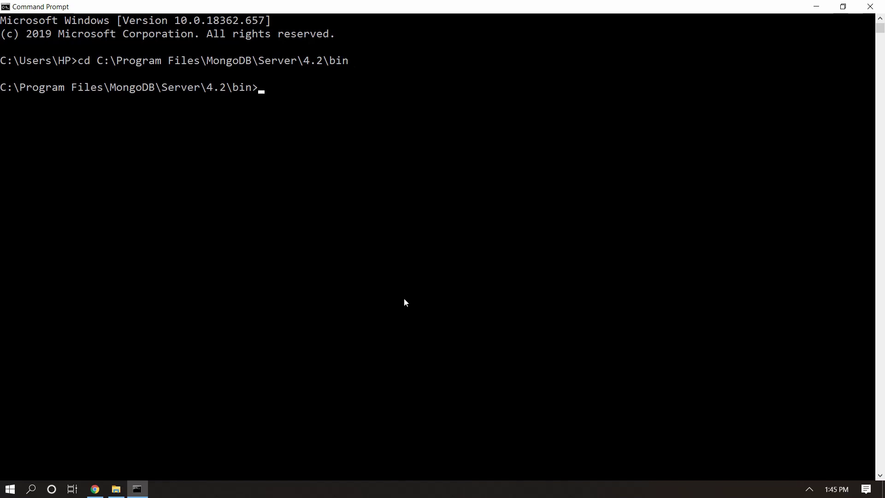
text(mongod)
key(Return)
Copy the missing C:\data\db\ path from mongod's error and return to File Explorer
double_click(396, 194)
key(Up)
drag(750, 275, 822, 276)
drag(755, 274, 881, 275)
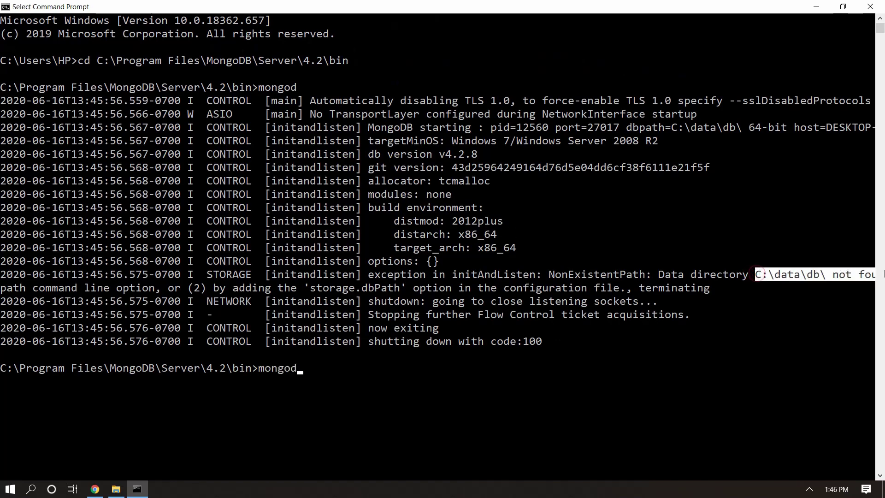
right_click(712, 316)
click(371, 408)
drag(757, 275, 821, 279)
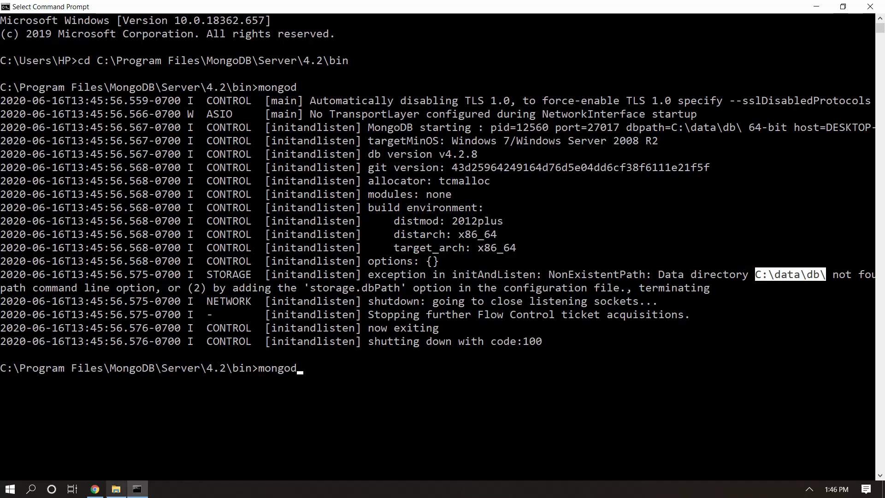
click(107, 494)
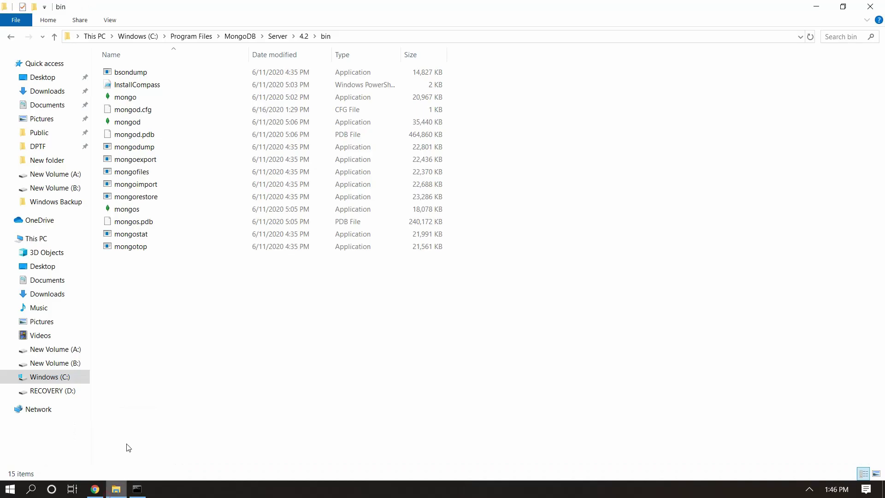
Create a new folder named data on the C: drive
click(54, 377)
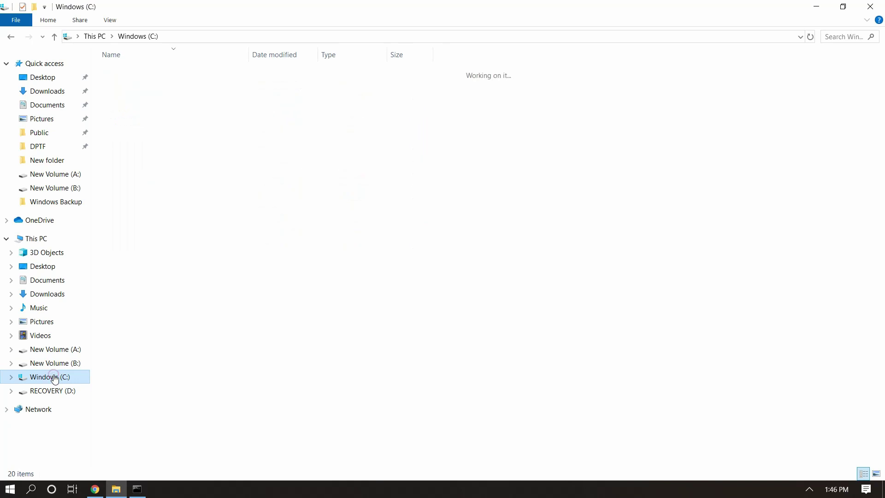
right_click(163, 367)
mouse_move(111, 342)
click(170, 340)
text(data)
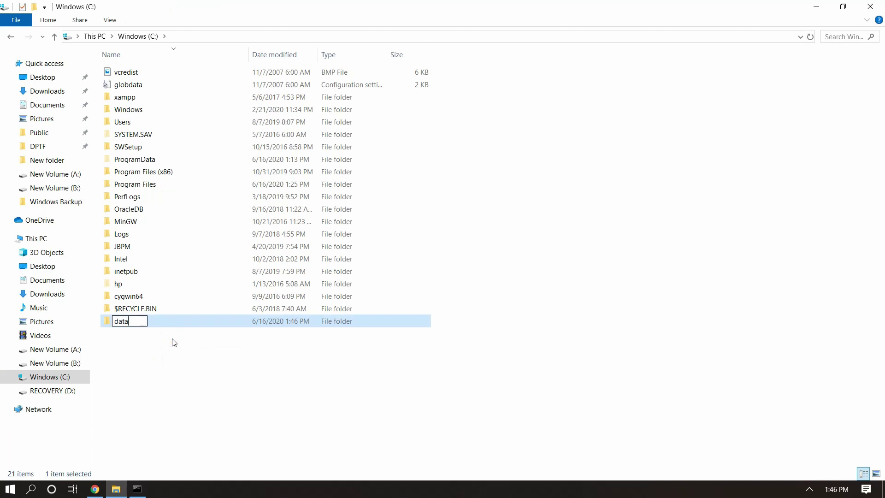
key(Return)
key(Return)
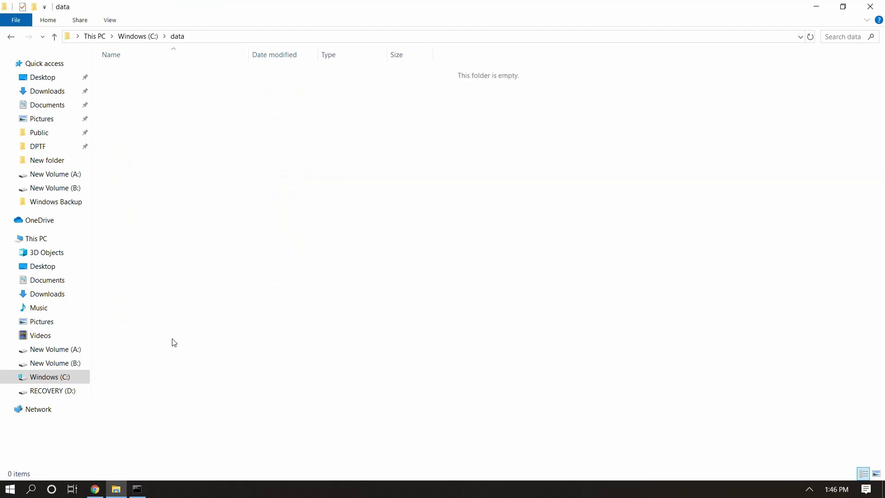
Create a db folder inside C:\data and bring Command Prompt back
right_click(231, 236)
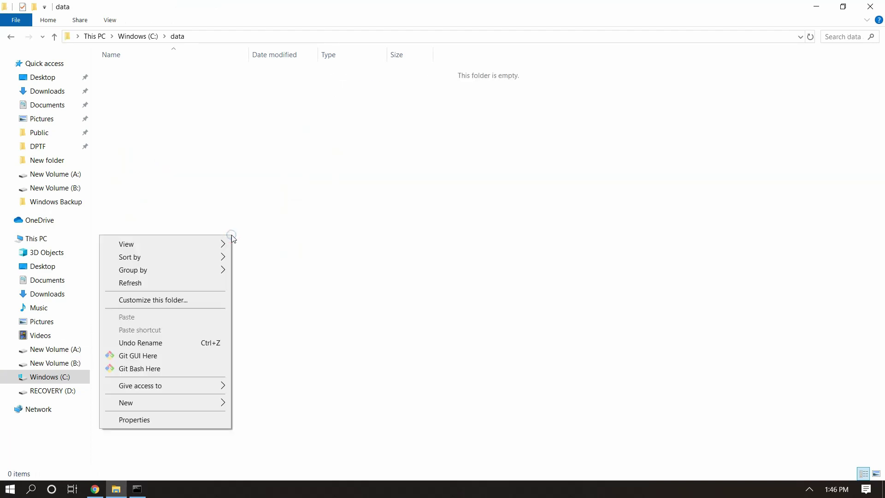
mouse_move(175, 403)
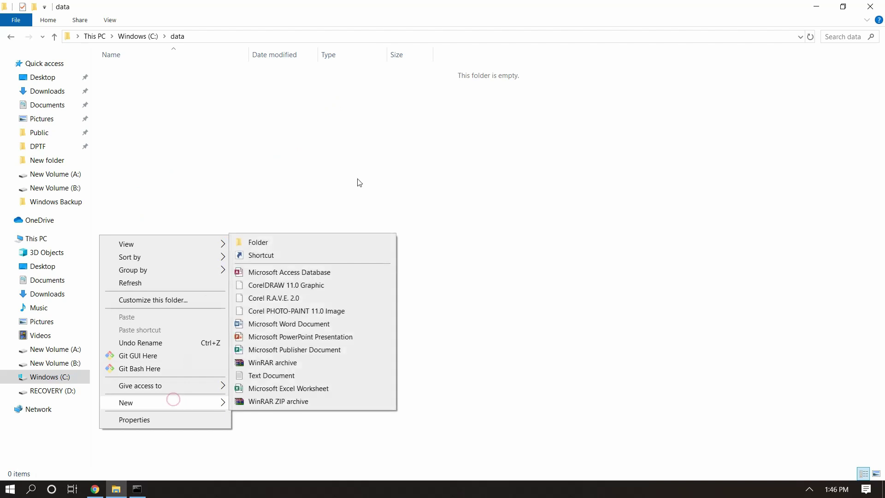
click(320, 243)
text(db)
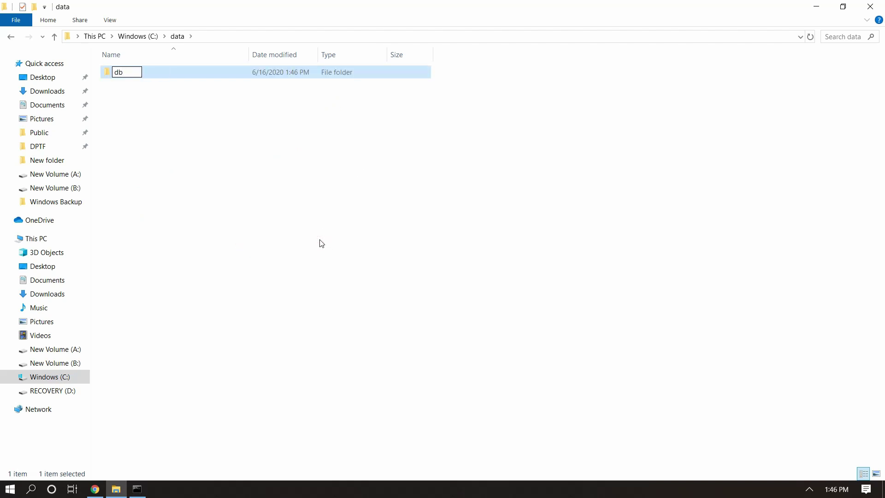
key(Return)
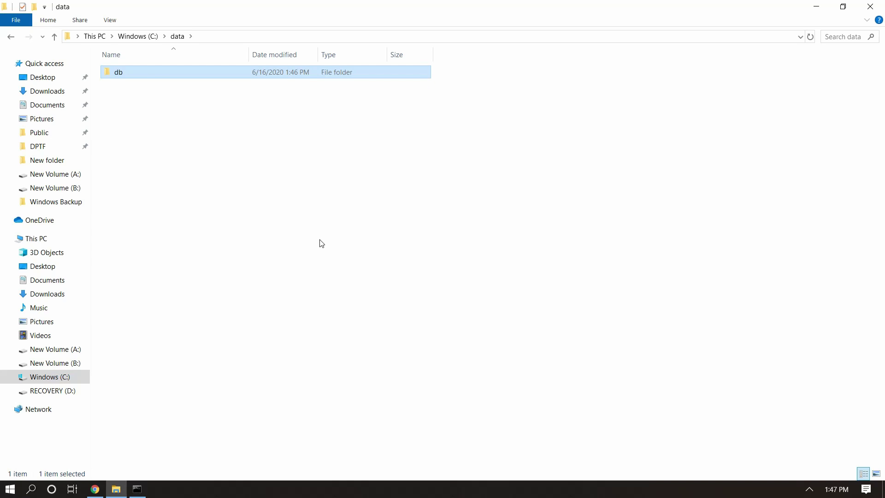
click(137, 490)
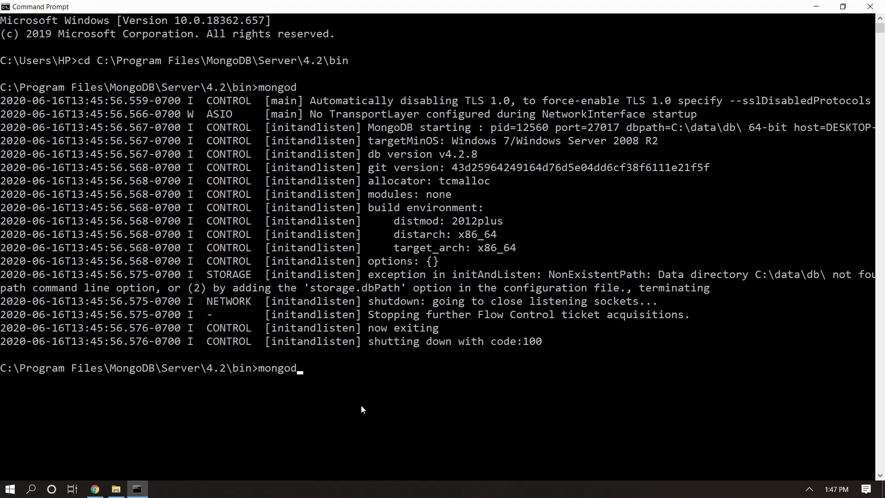
Run mongod so the server listens on port 27017, and start a second Command Prompt
key(Return)
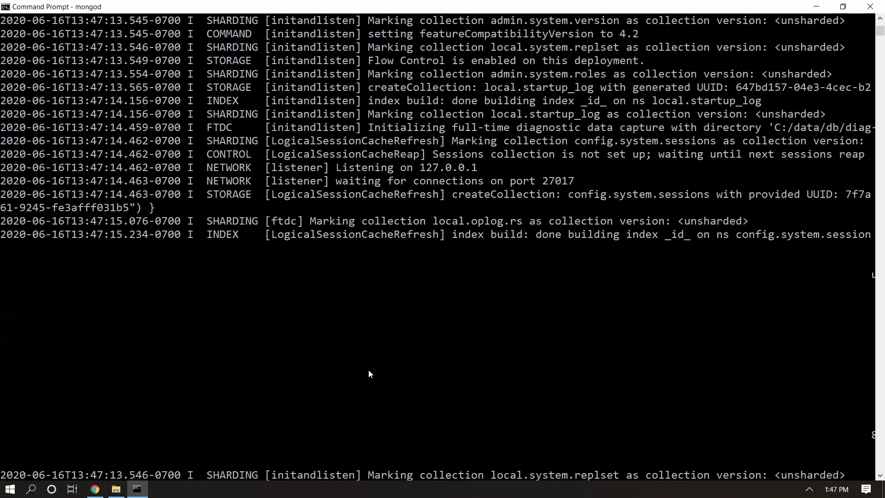
key(super)
text(cmd)
key(Return)
In the new prompt, change to C:\Program Files\MongoDB\Server\4.2\bin and type mongo
drag(279, 63, 492, 179)
click(456, 328)
key(Escape)
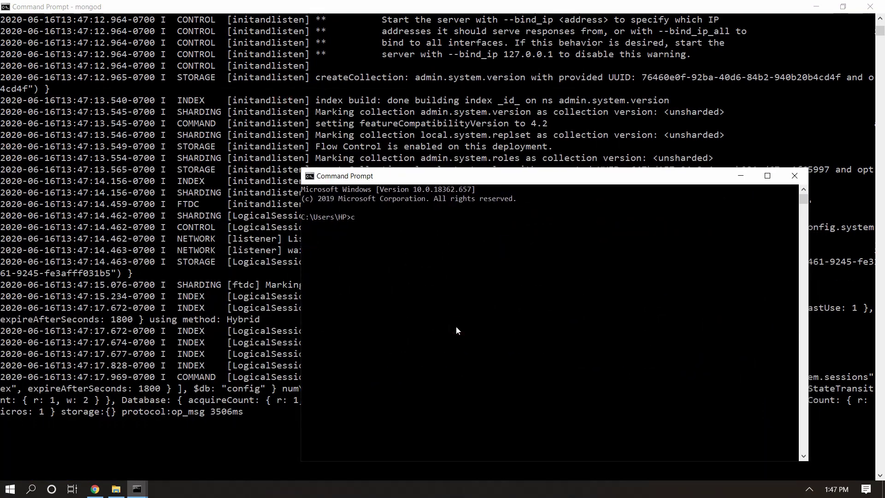
text(cd C:\Program Files\MongoDB\Server\4.2\bin)
key(Return)
text(mongo)
scroll(456, 325, up, 1)
scroll(458, 321, up, 2)
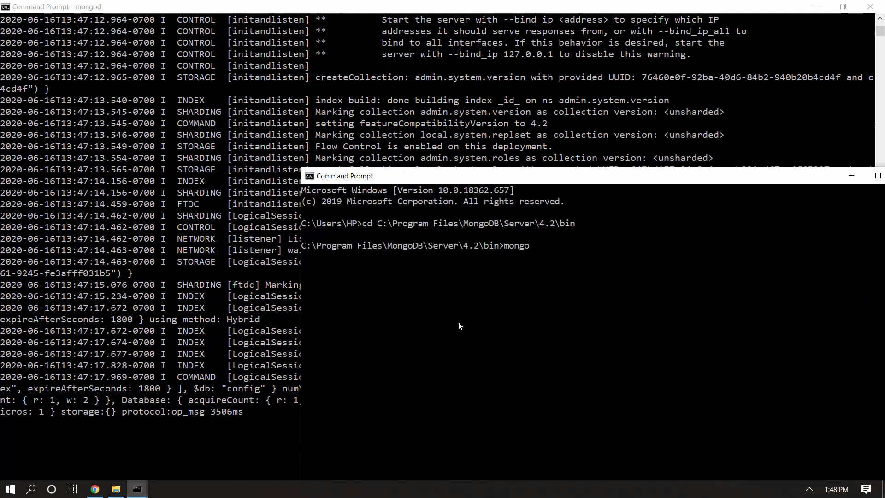
Snap the new prompt to the left half and the mongod server window to the right
drag(580, 175, 1, 188)
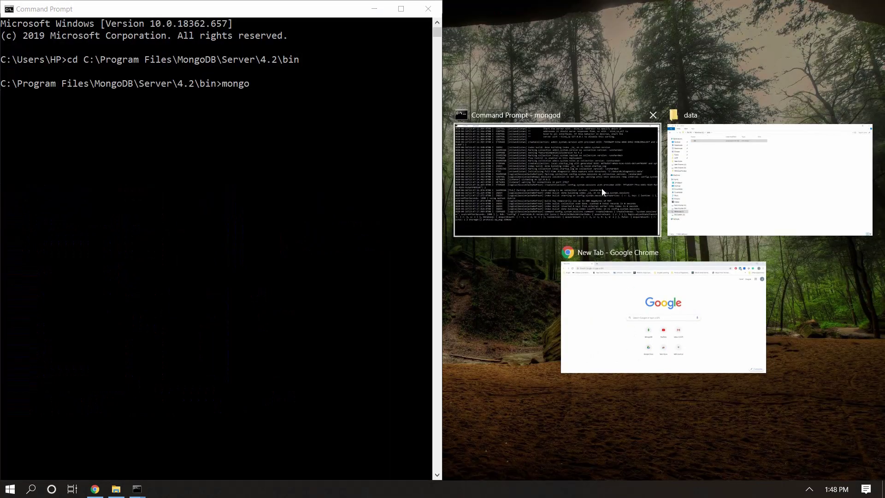
click(560, 181)
click(540, 366)
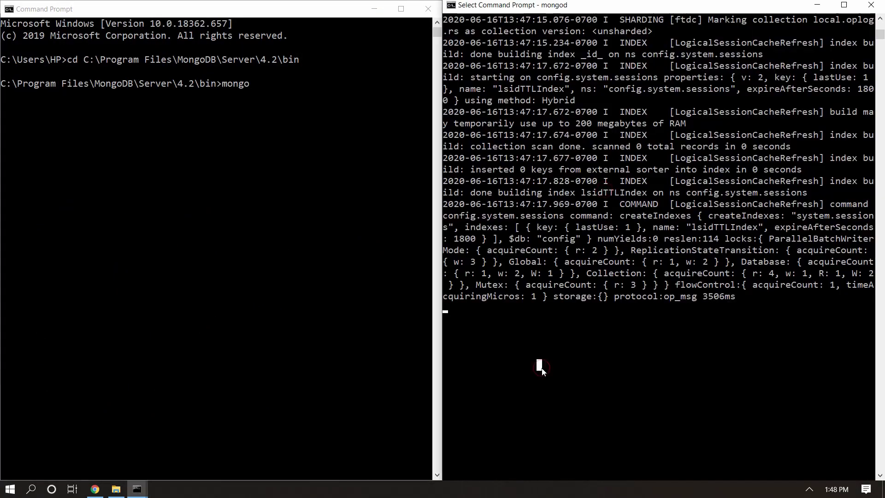
click(291, 264)
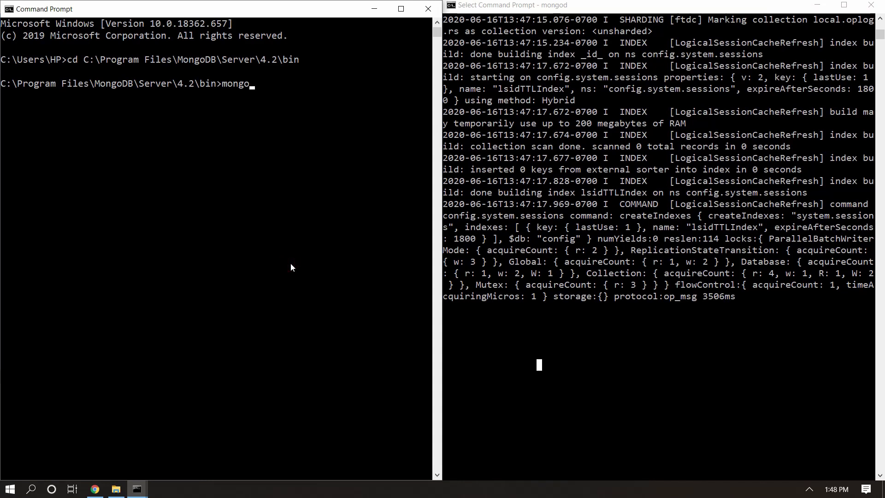
Run mongo, list databases with show dbs (admin, config, local), then close the shell window
key(Return)
scroll(101, 331, down, 6)
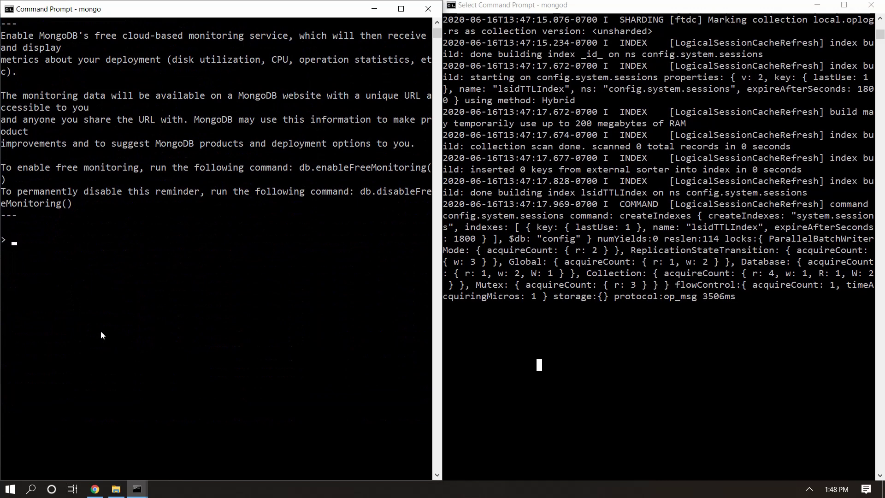
text(show dbs)
key(Return)
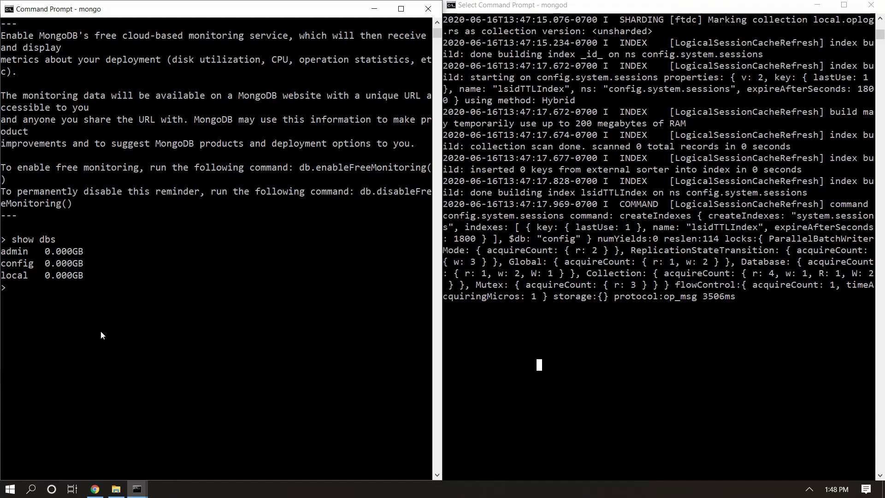
click(429, 12)
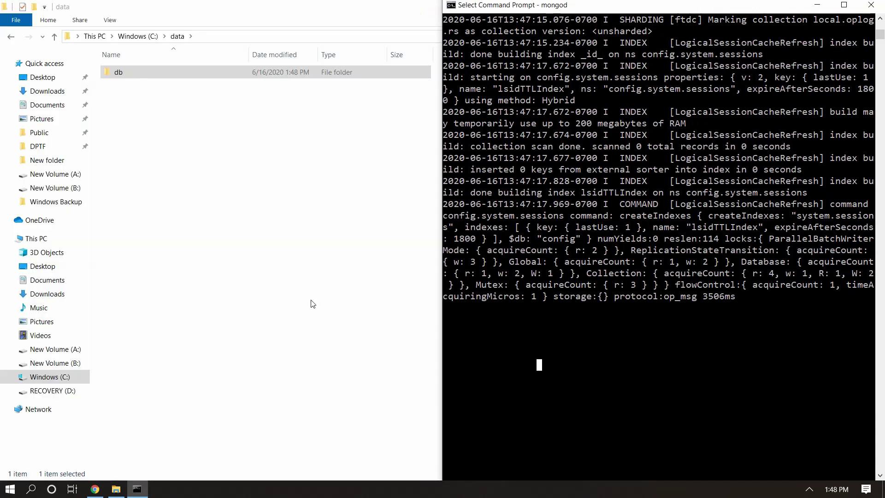
Open a fresh Command Prompt in the home folder and run mongo, which is not recognized
key(super)
text(comma)
key(Return)
text(mongo)
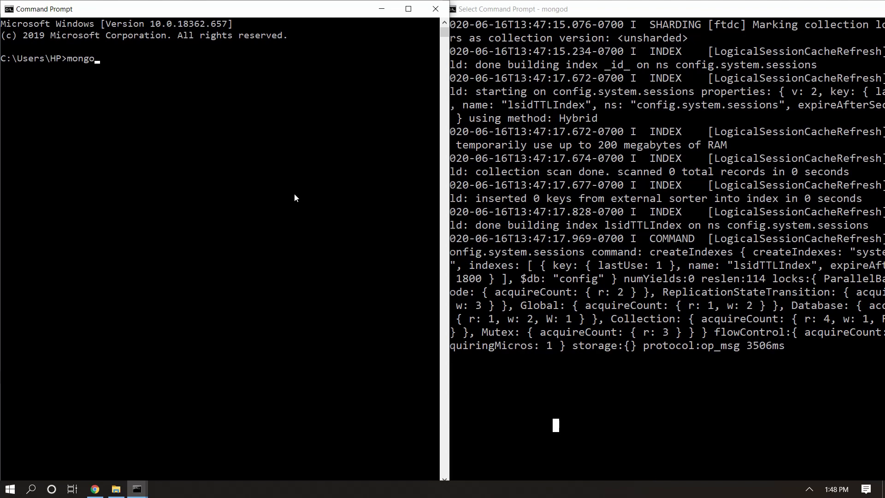
key(Return)
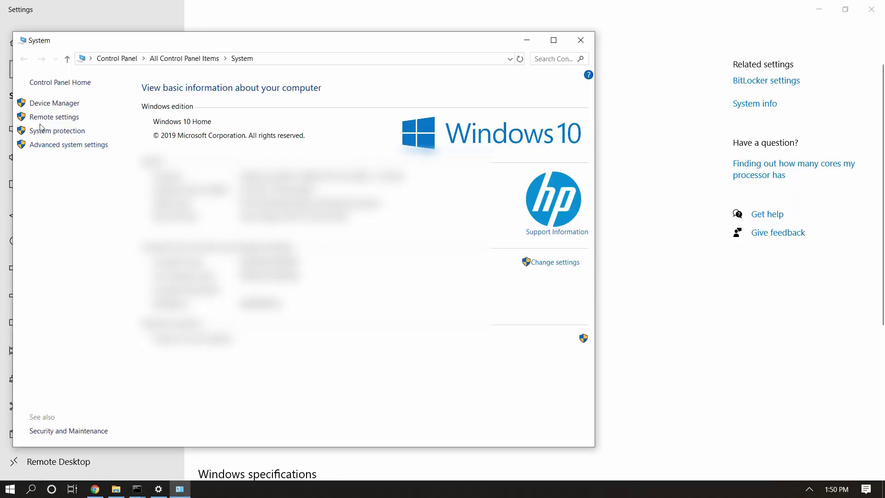
Add C:\Program Files\MongoDB\Server\4.2\bin as a new user Path entry in Environment Variables and save
click(63, 146)
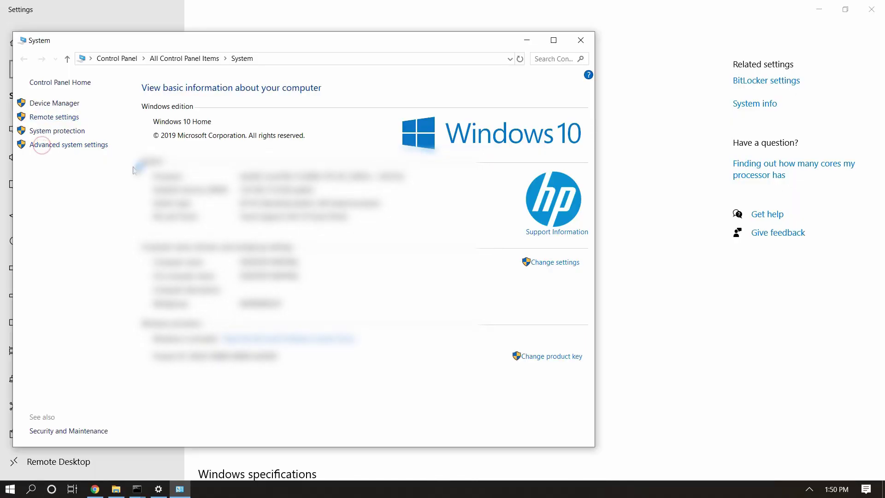
drag(152, 53, 238, 161)
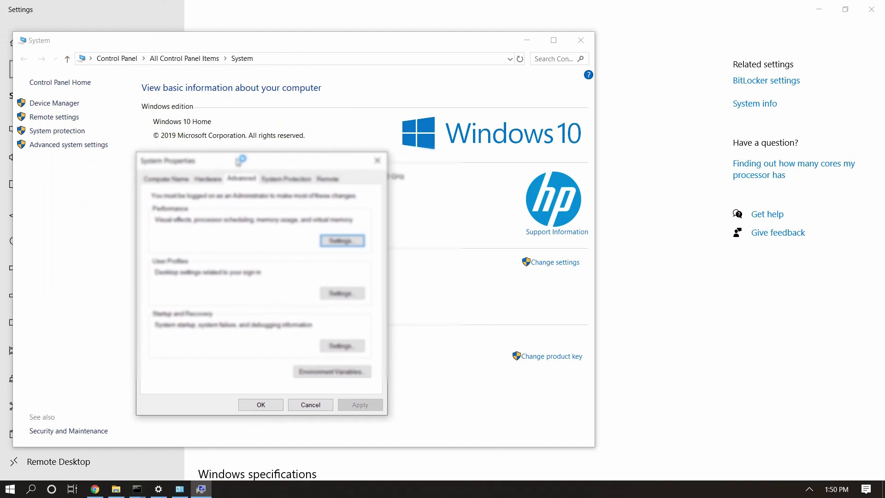
click(320, 373)
click(390, 157)
double_click(380, 156)
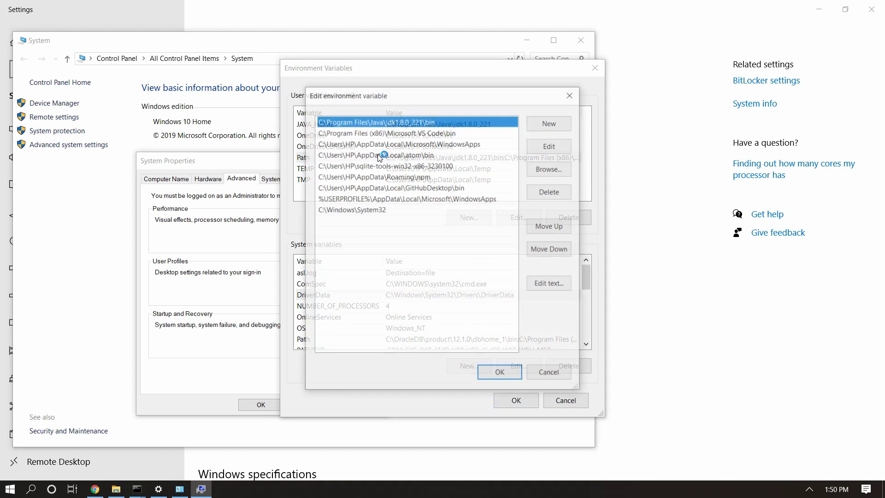
double_click(489, 221)
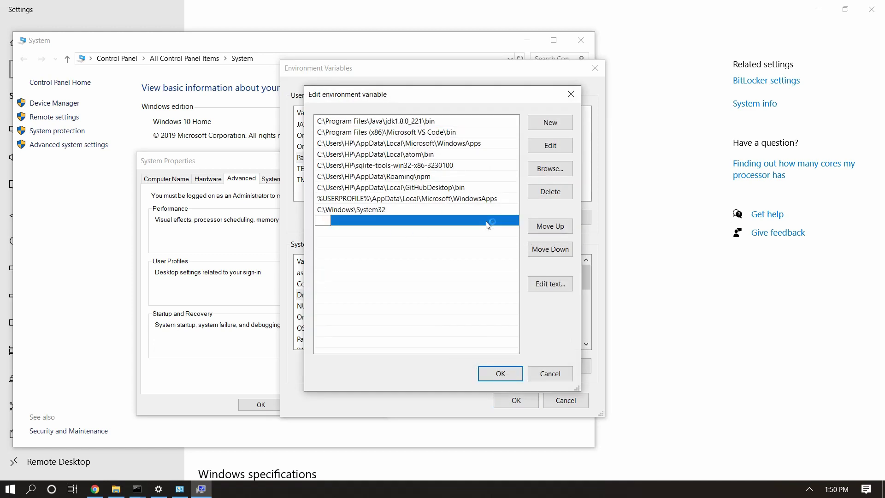
text(C:\Program Files\MongoDB\Server\4.2\bin)
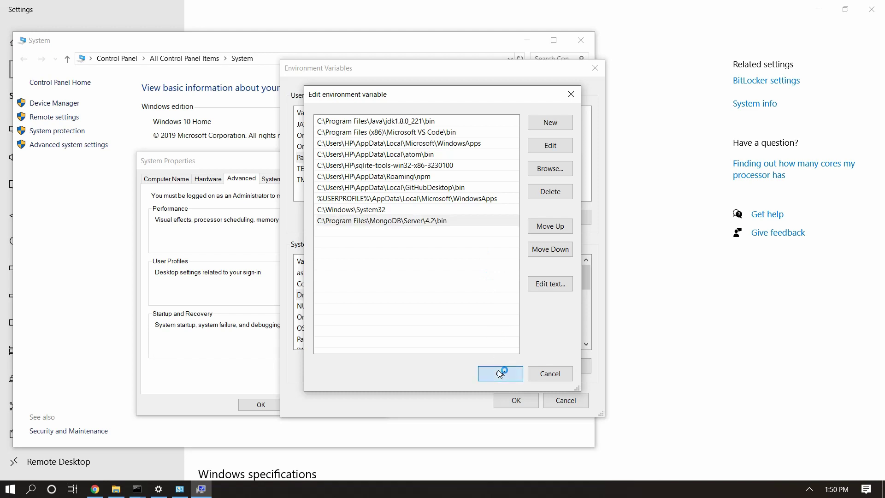
click(500, 374)
click(504, 399)
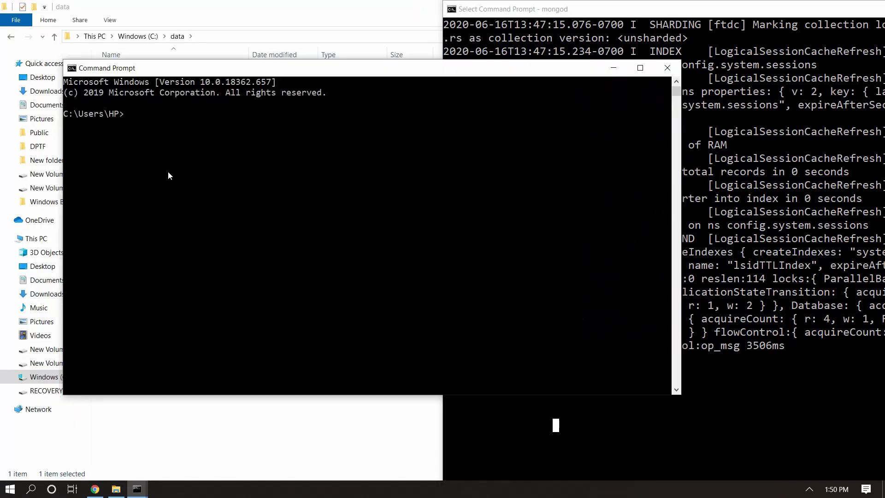
Run mongo from the home folder to connect to 127.0.0.1:27017, then type show dbs
text(mongo)
key(Return)
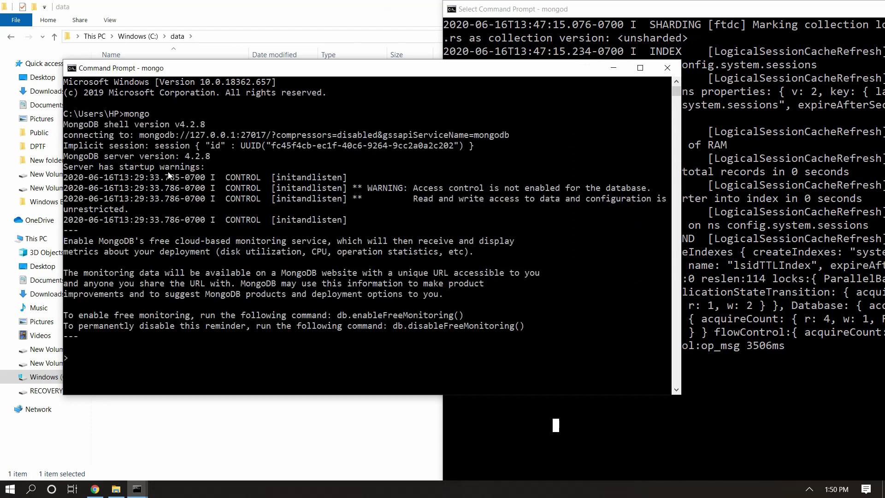
text(show dbs)
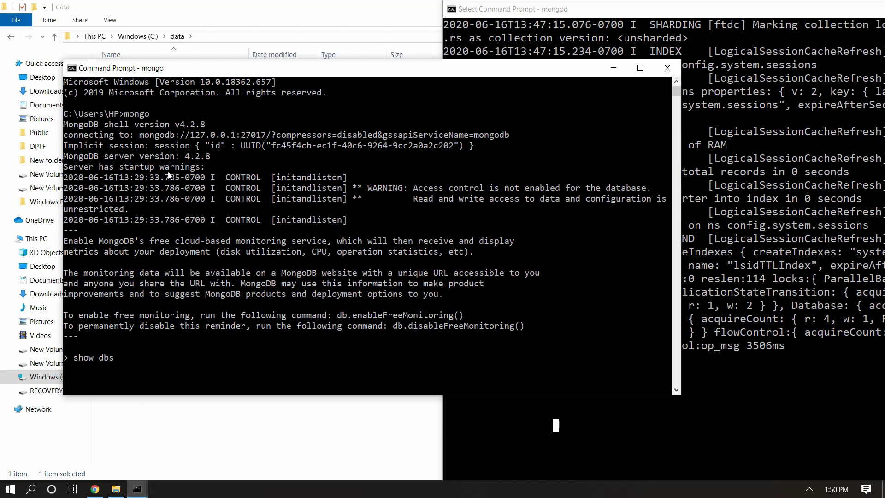